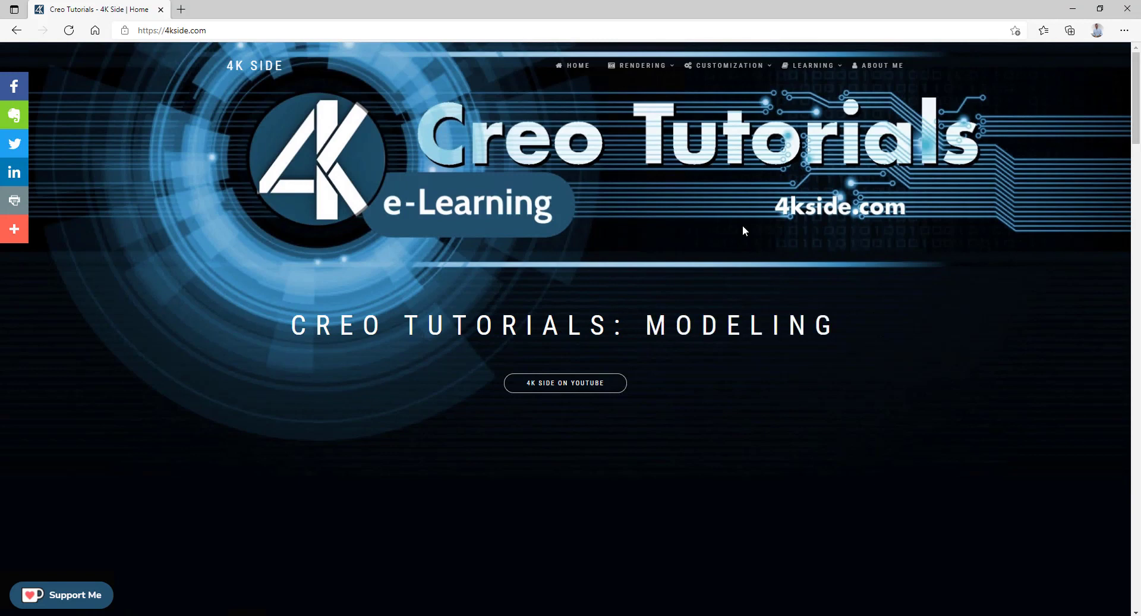
Open the Mapkey Generator page from the CUSTOMIZATION menu on 4kside.com.
mouse_move(741, 72)
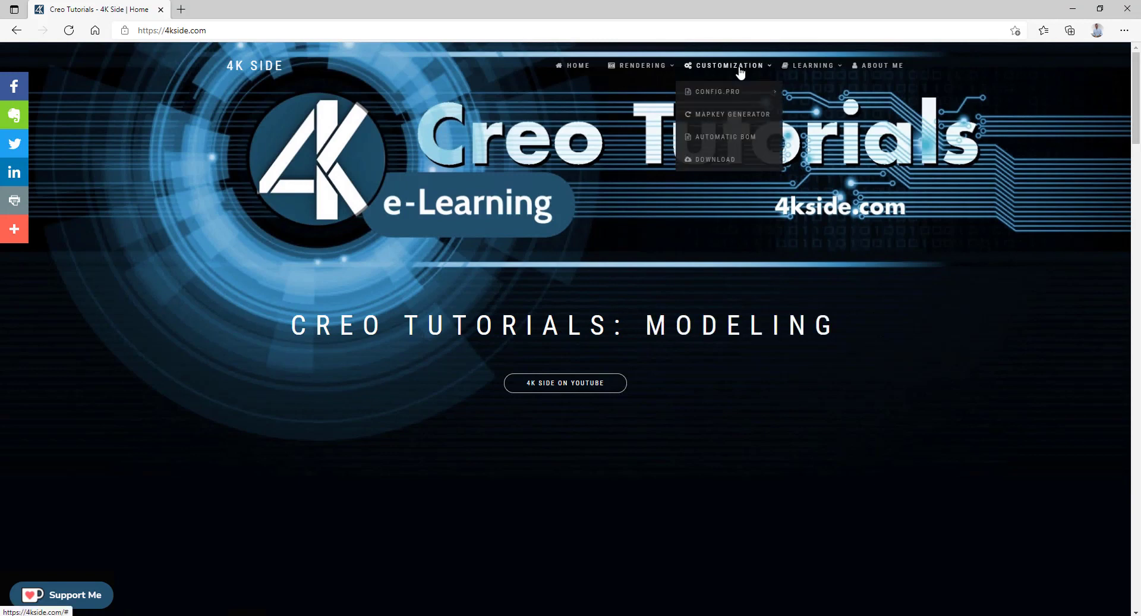
click(736, 116)
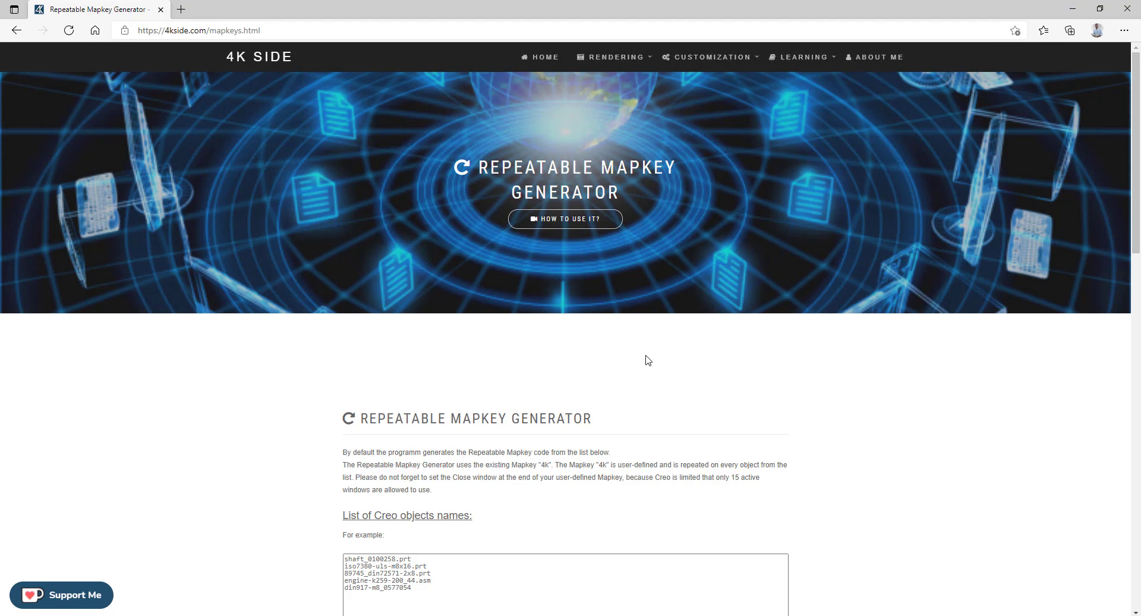
scroll(648, 361, down, 3)
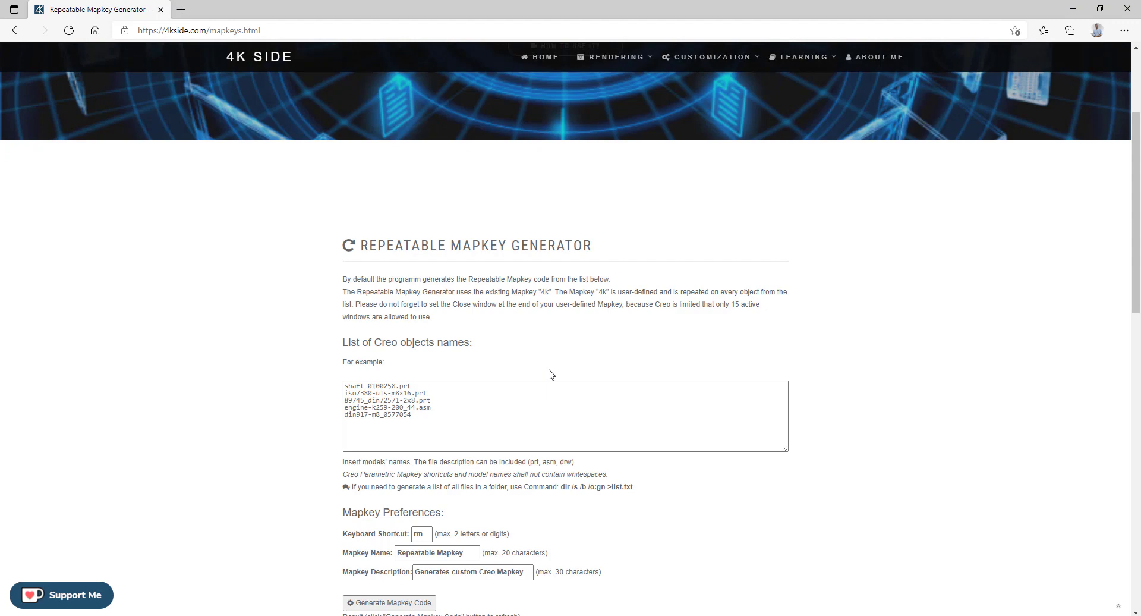
scroll(542, 367, down, 2)
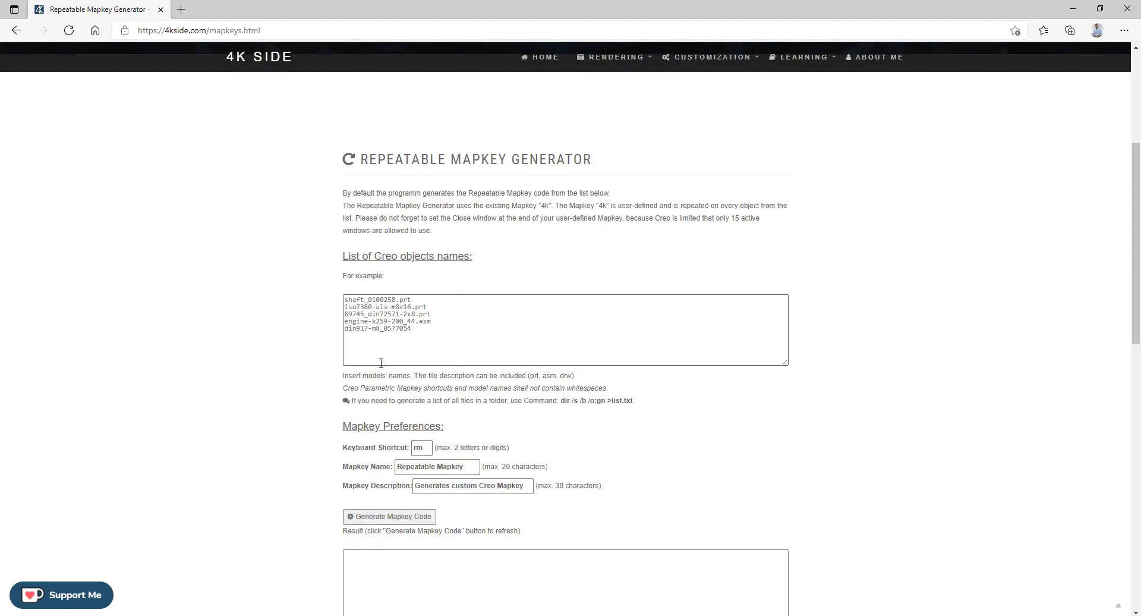
click(414, 335)
drag(414, 332, 317, 301)
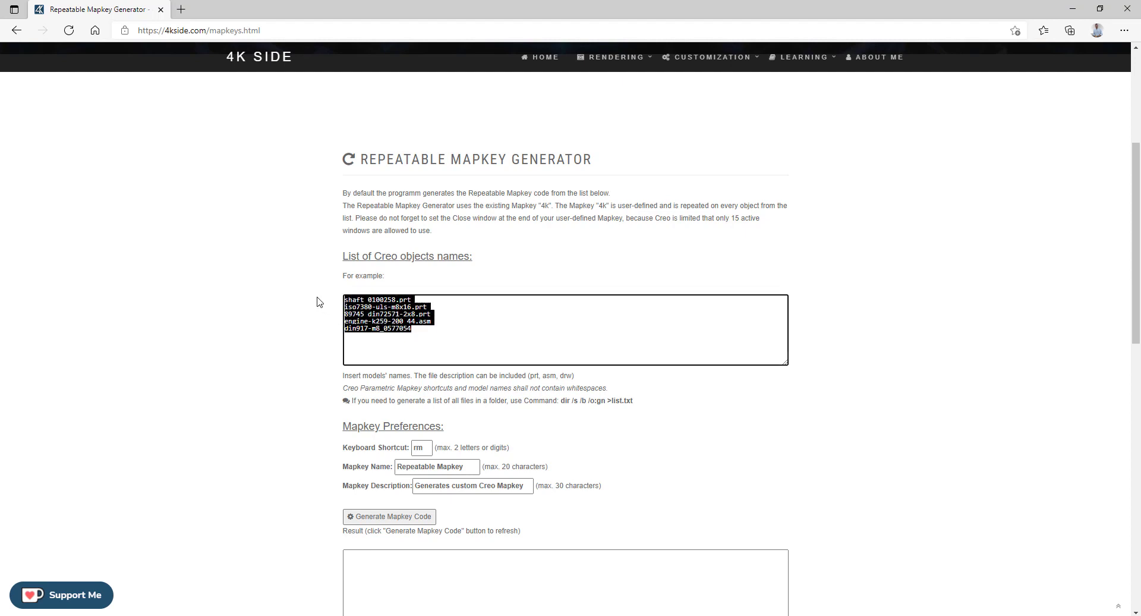
click(423, 330)
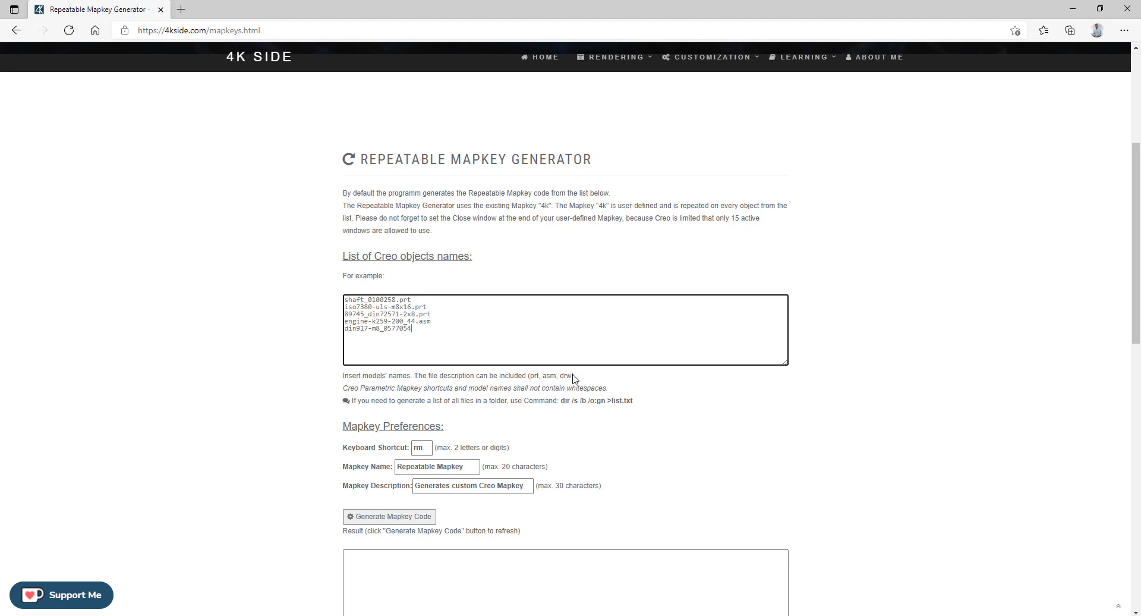
drag(574, 376, 507, 375)
click(424, 321)
drag(416, 330, 293, 297)
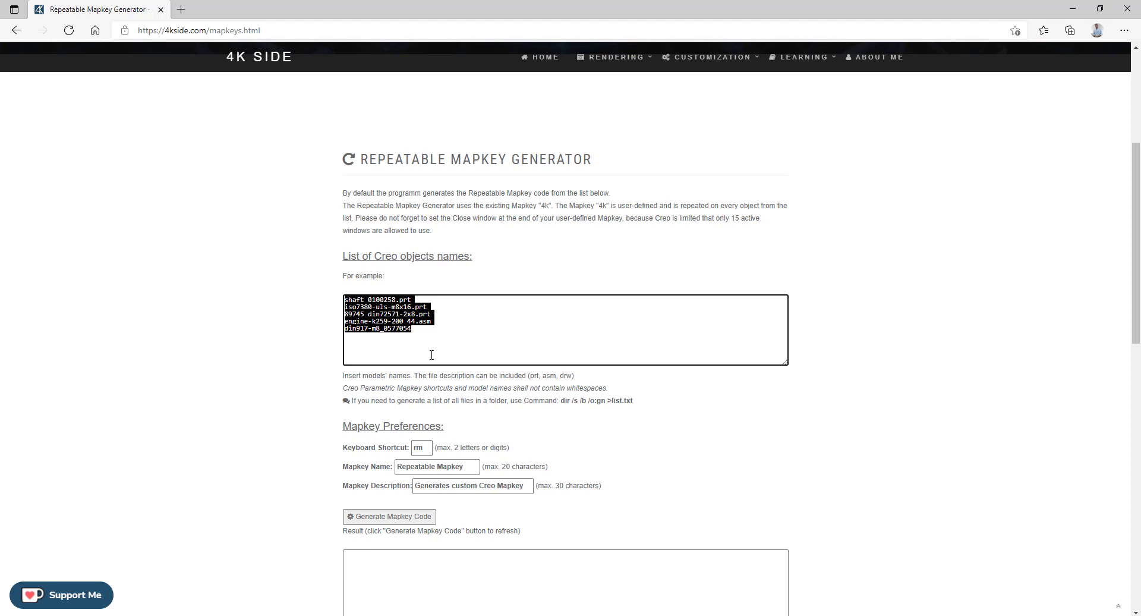
click(388, 313)
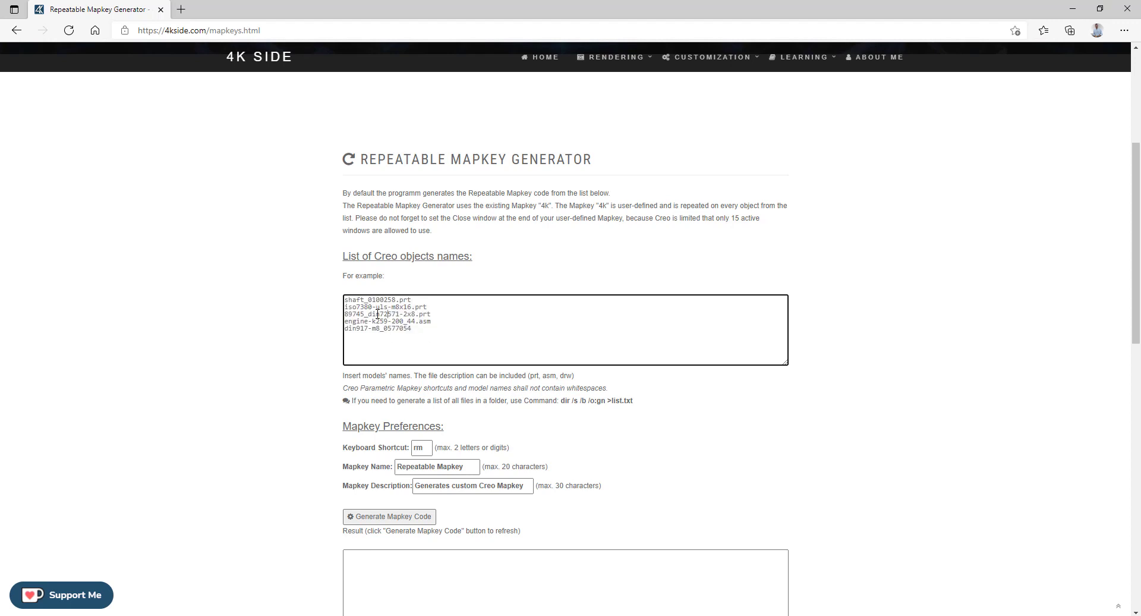
drag(417, 332, 308, 295)
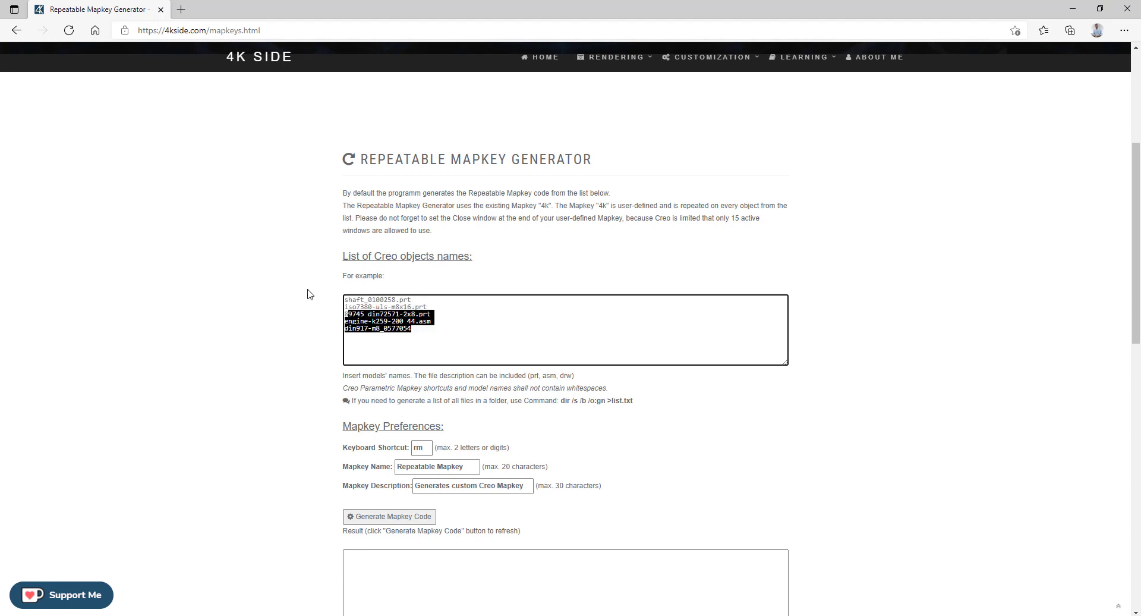
click(439, 325)
Replace the example object names with wqqqw.prt and 8787.prt on separate lines.
drag(421, 329, 236, 285)
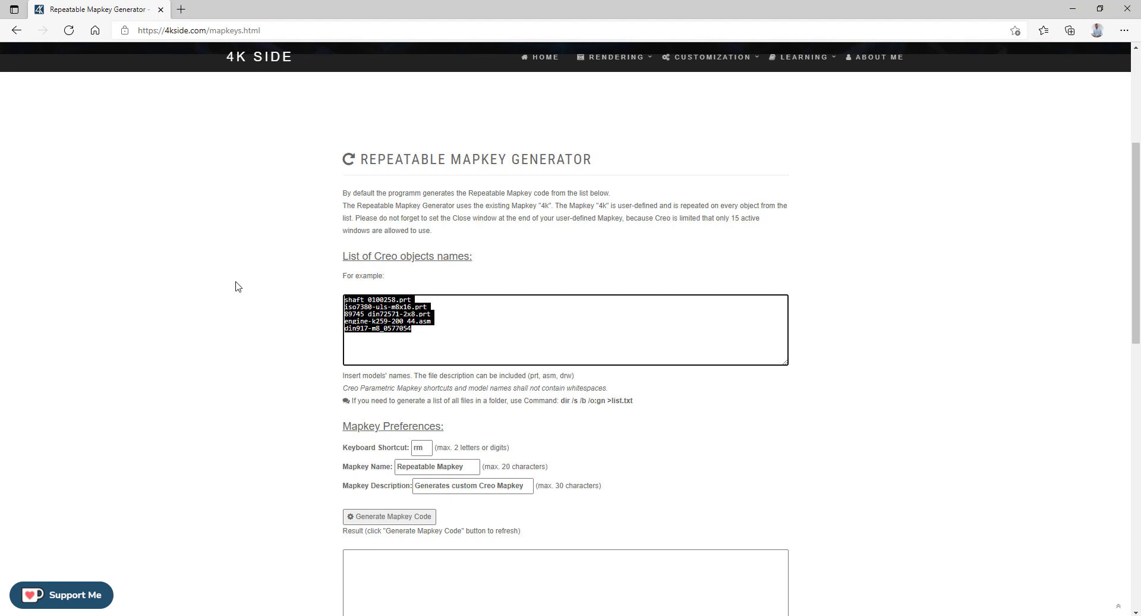
text(wqqqw.)
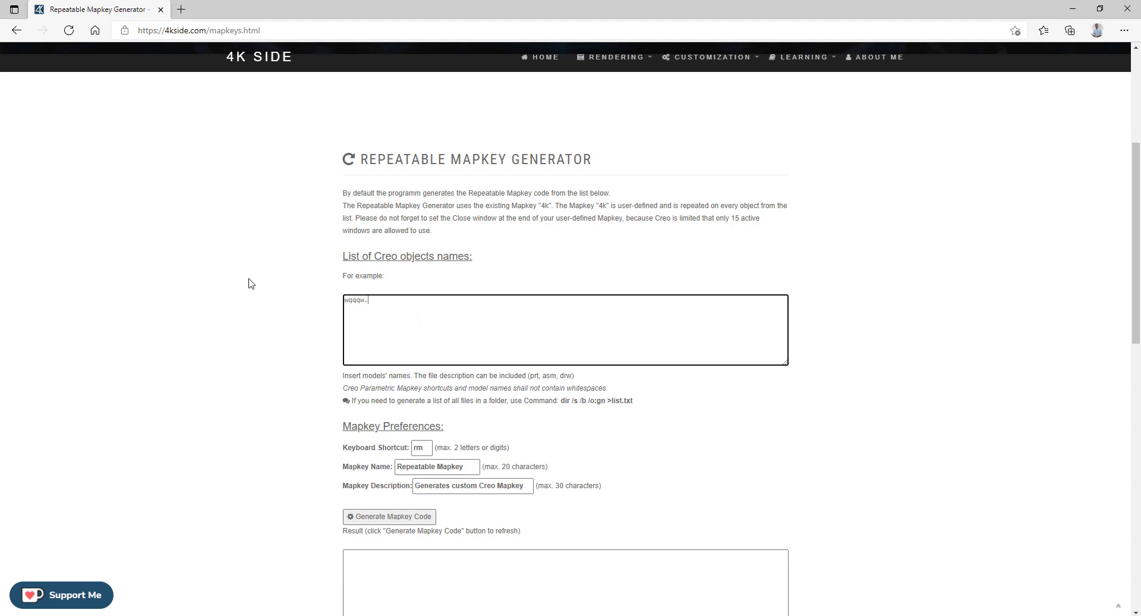
text(prt)
key(Return)
text(8787.prt)
drag(377, 307, 412, 348)
key(BackSpace)
Change the mapkey keyboard shortcut from rm to aa.
double_click(422, 447)
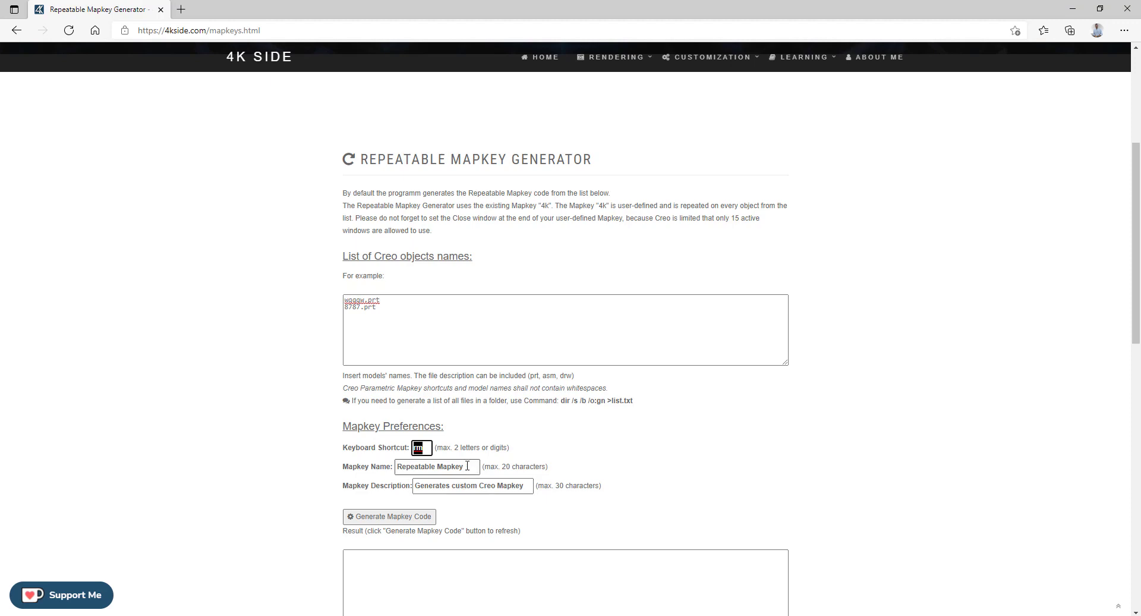
click(289, 383)
scroll(290, 384, down, 2)
double_click(419, 362)
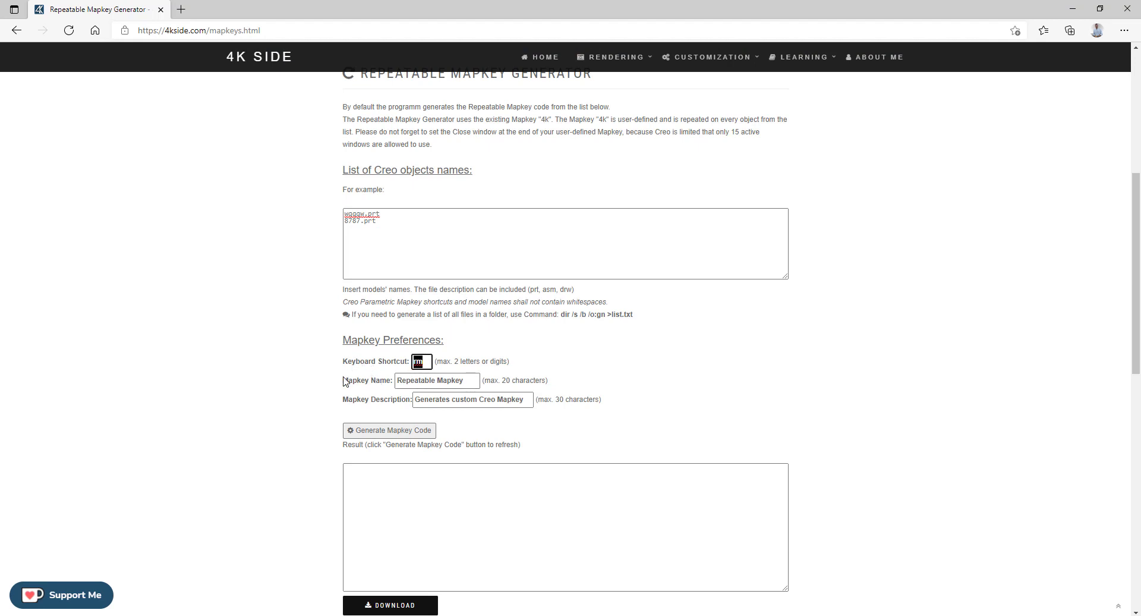
text(aa)
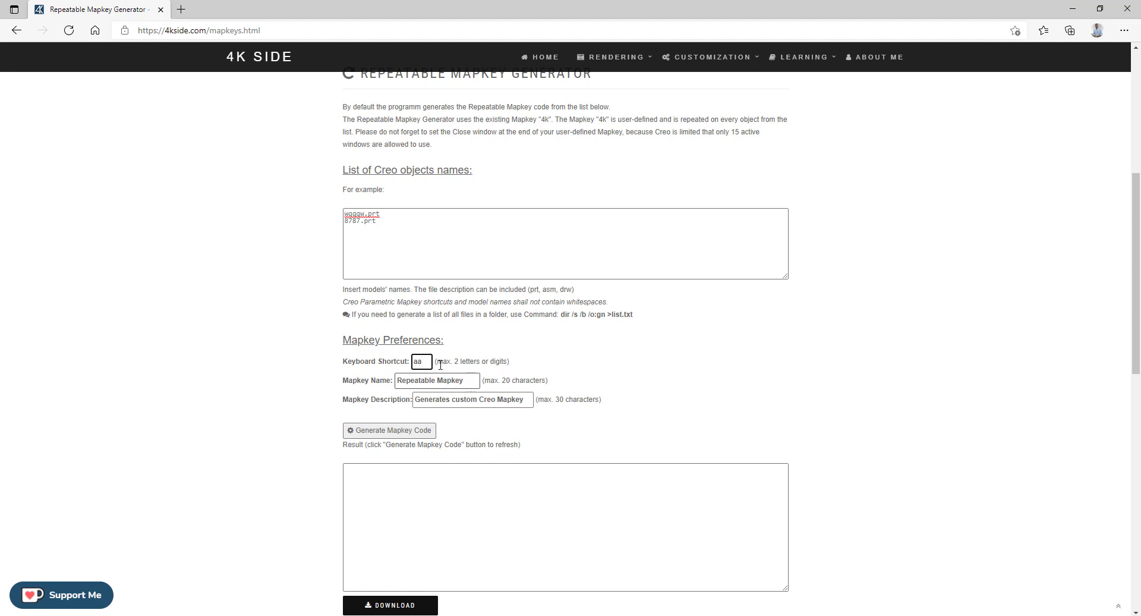
Generate the mapkey code and highlight its aa shortcut, description and repeated file-open commands.
click(397, 434)
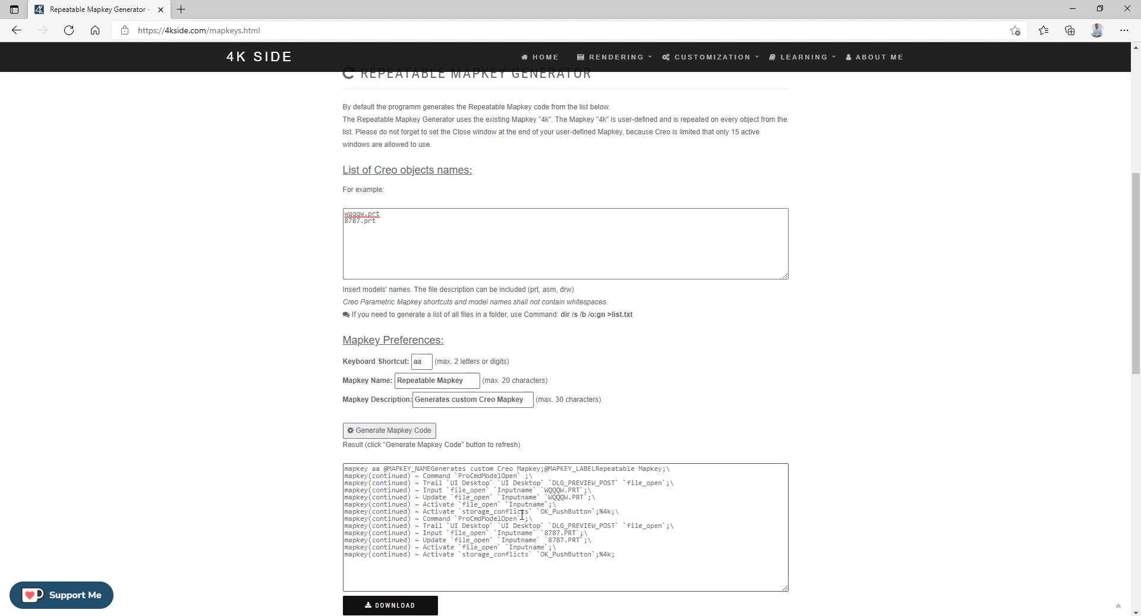
double_click(375, 468)
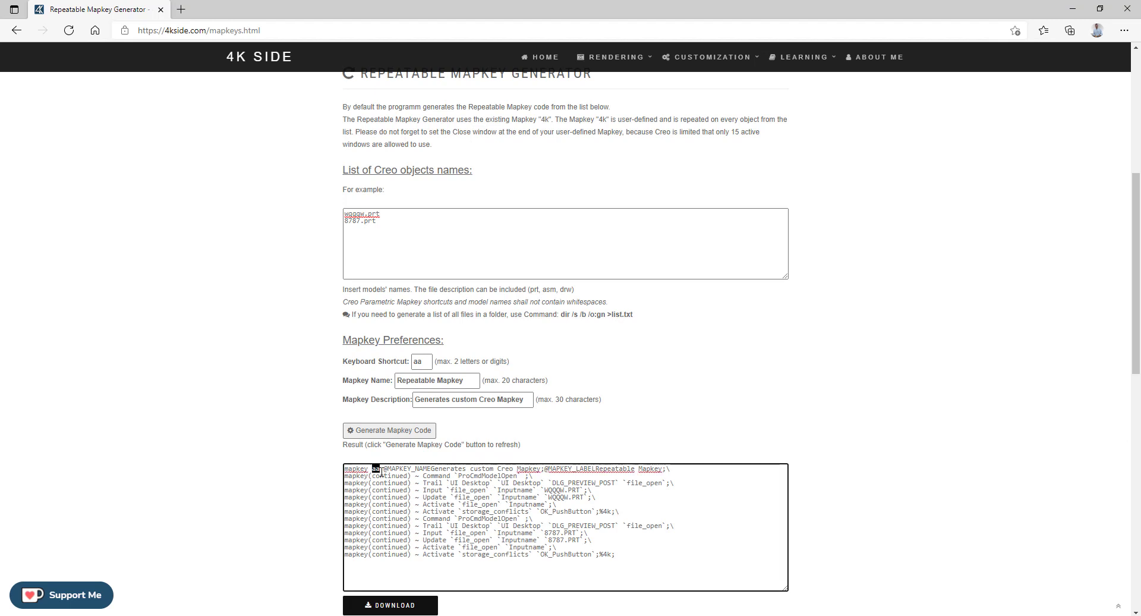
drag(435, 469, 502, 470)
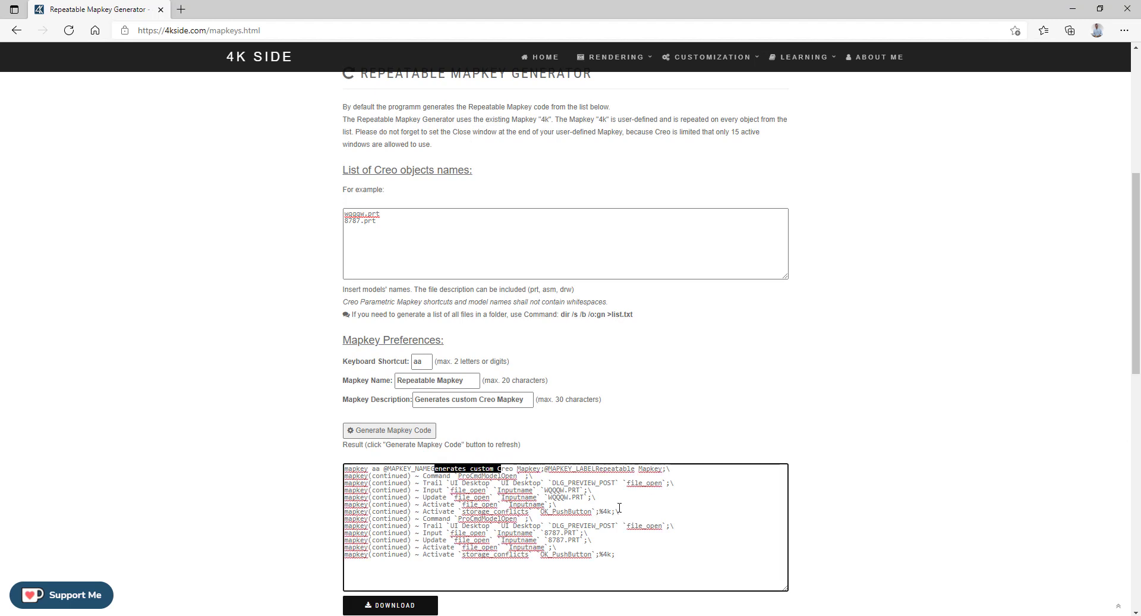
click(599, 509)
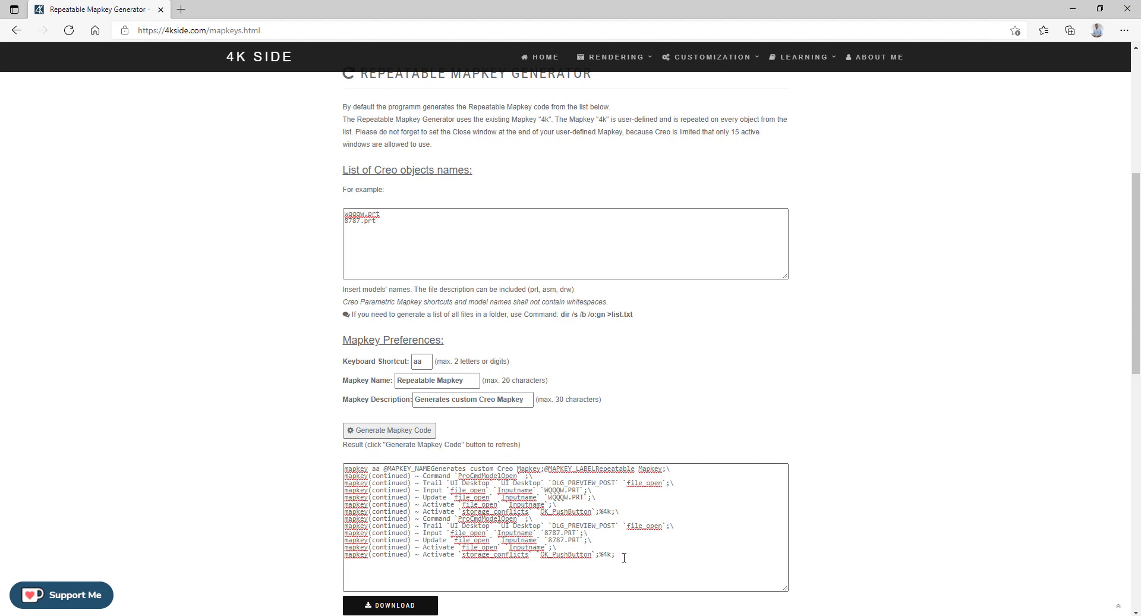
drag(624, 558, 321, 479)
click(209, 449)
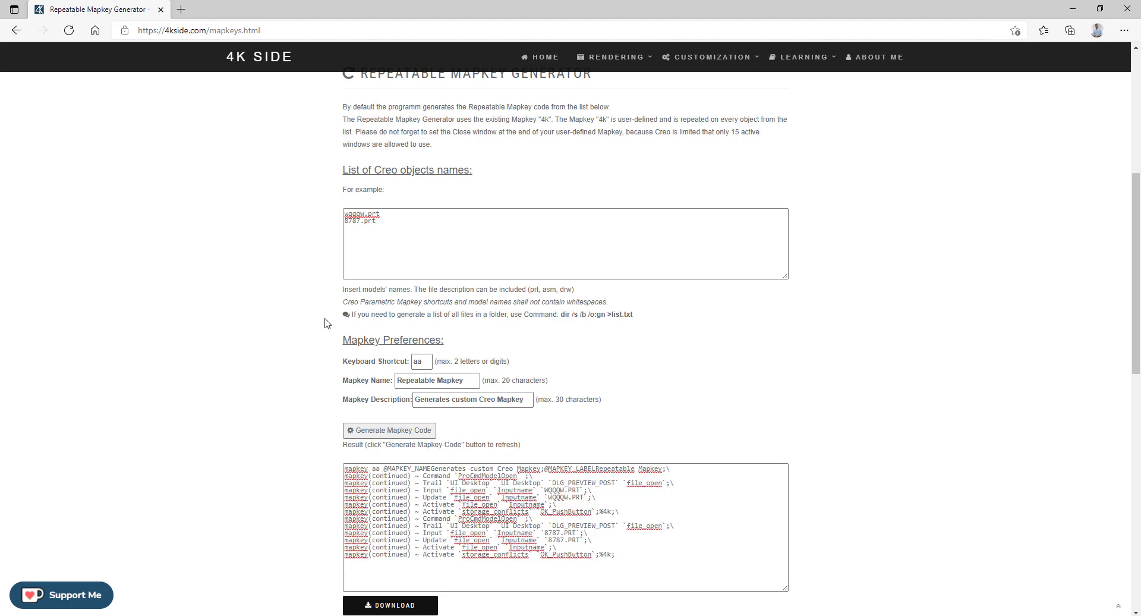
Highlight the wqqqw.prt and 8787.prt names, then switch to Creo's mechanism assembly.
click(354, 244)
drag(353, 244, 330, 217)
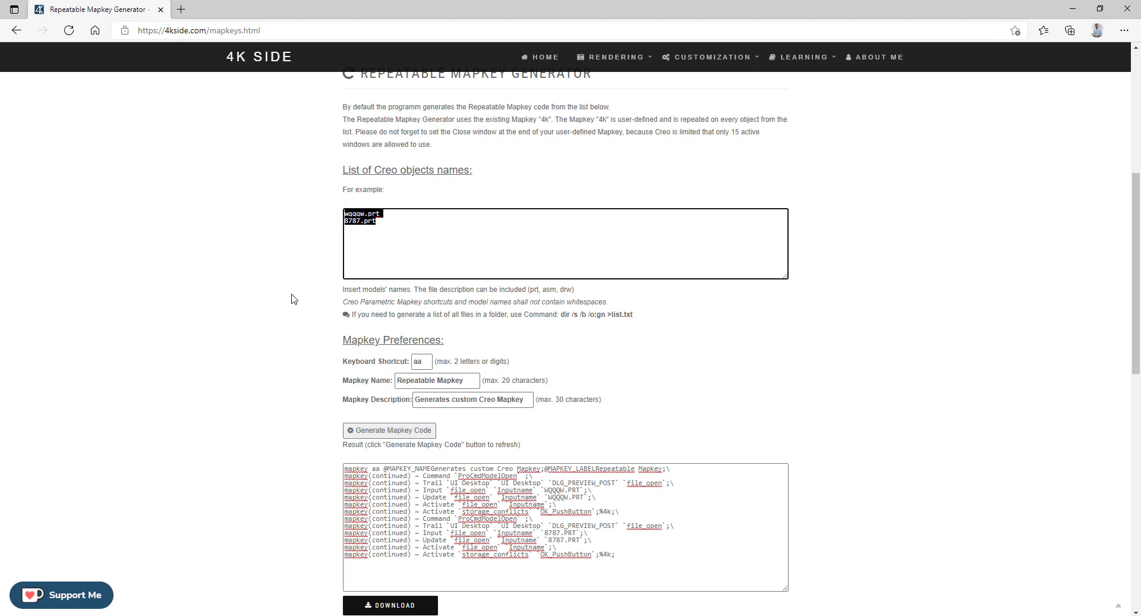
click(385, 223)
drag(381, 221, 326, 224)
click(376, 615)
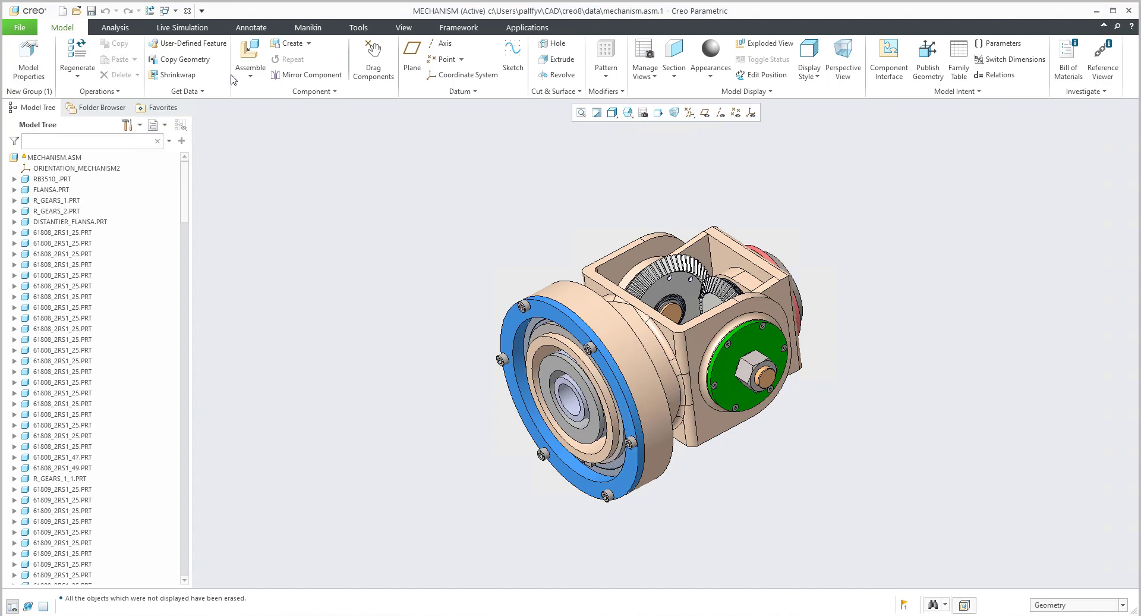
Close the mechanism assembly and erase all undisplayed objects from session.
click(189, 13)
click(155, 58)
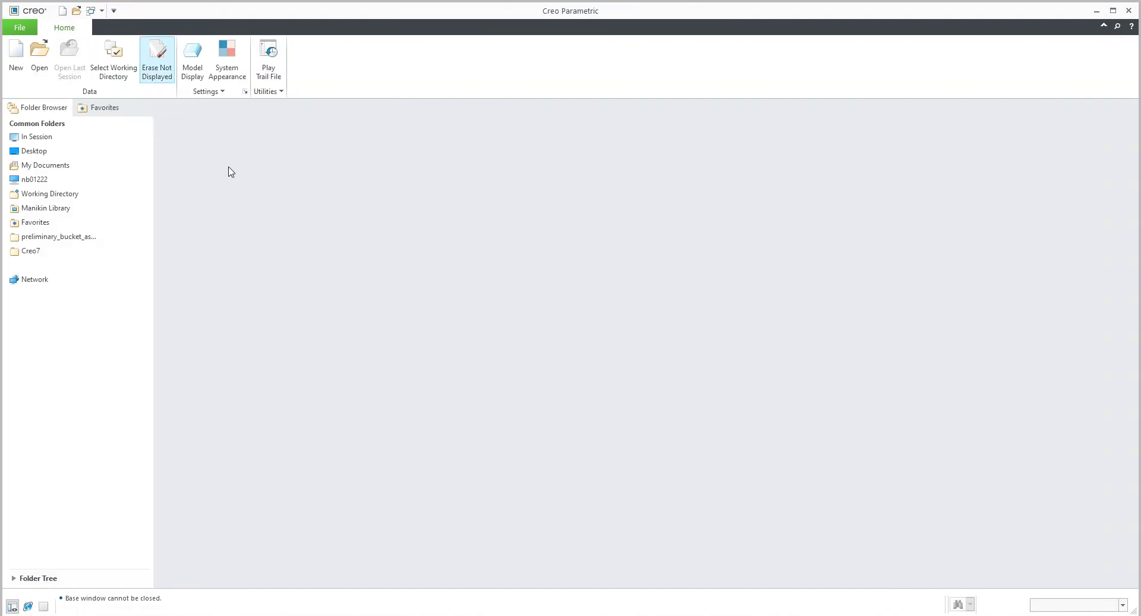
key(Return)
Open arbore_dreapta.prt from the creo8 folder and rotate it to an isometric view.
click(40, 53)
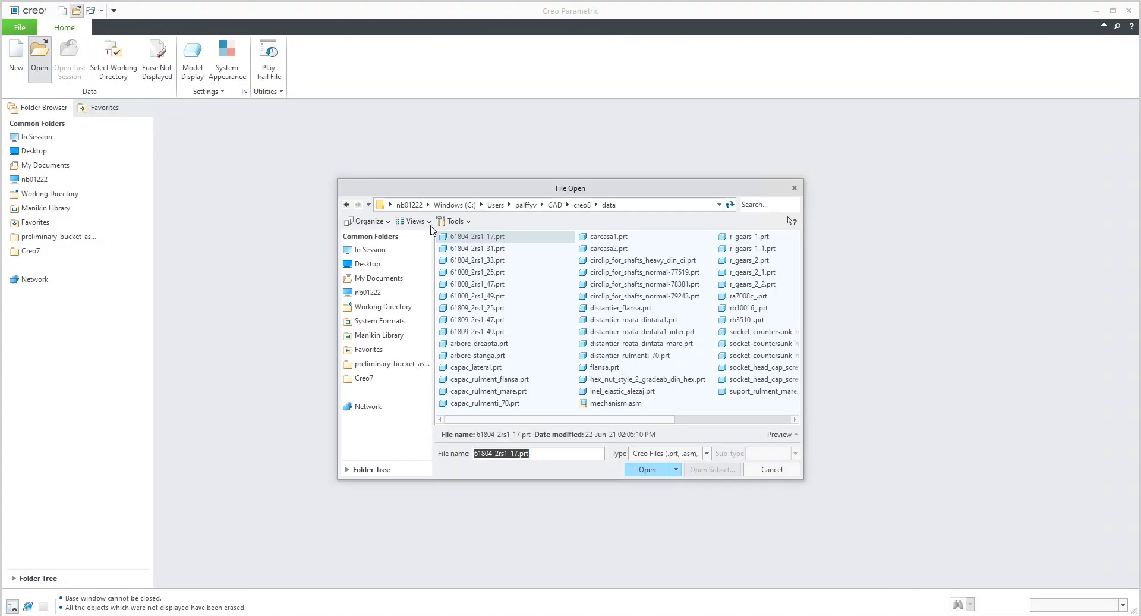
click(580, 205)
double_click(476, 286)
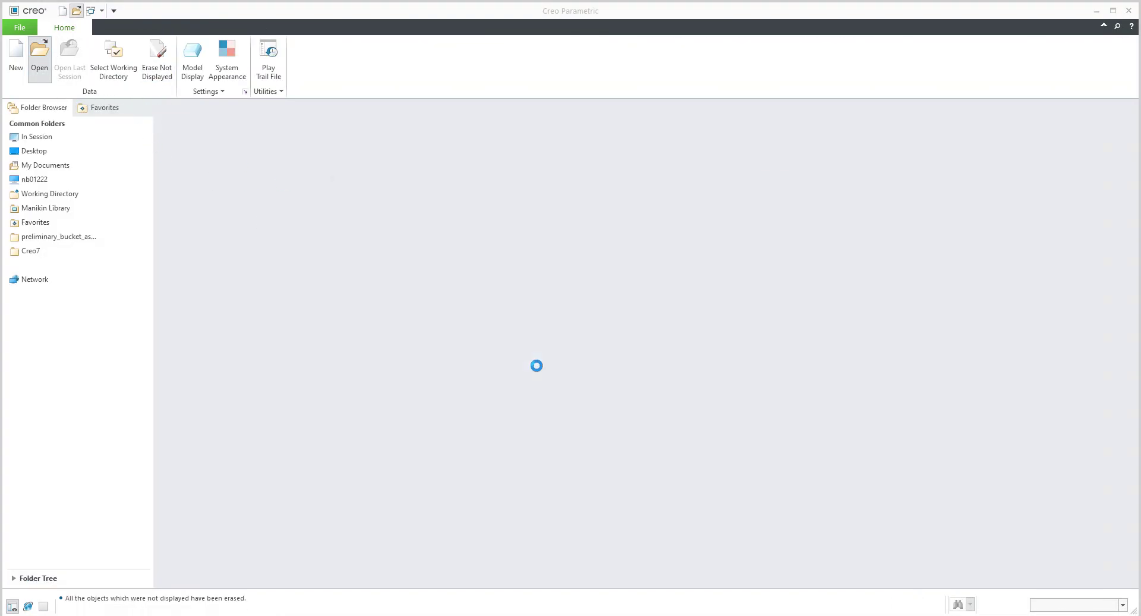
middle_drag(675, 333, 736, 394)
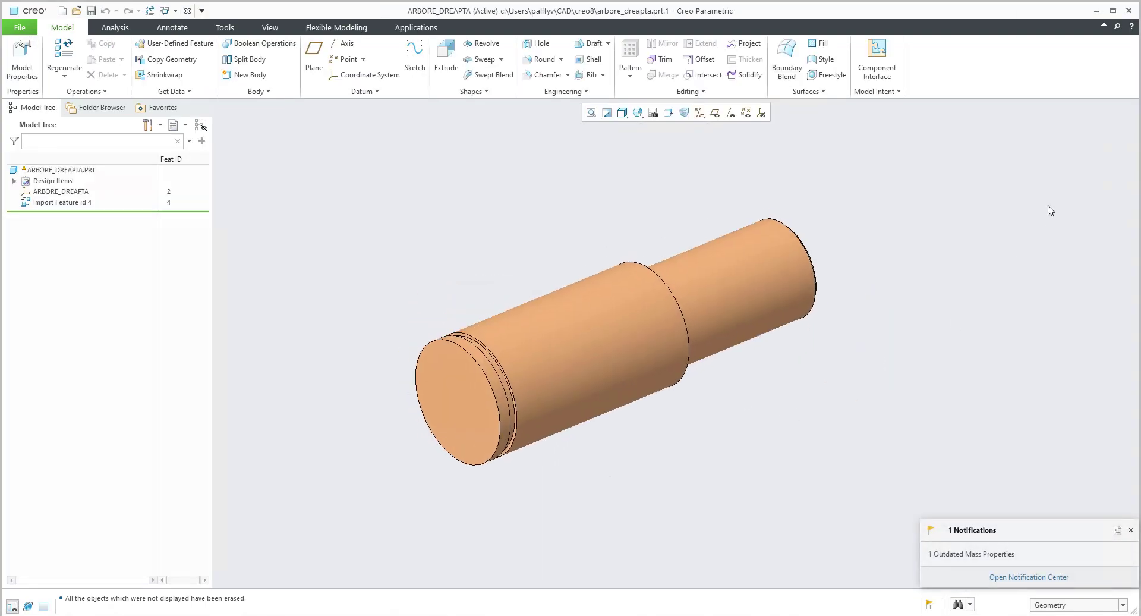
click(1117, 27)
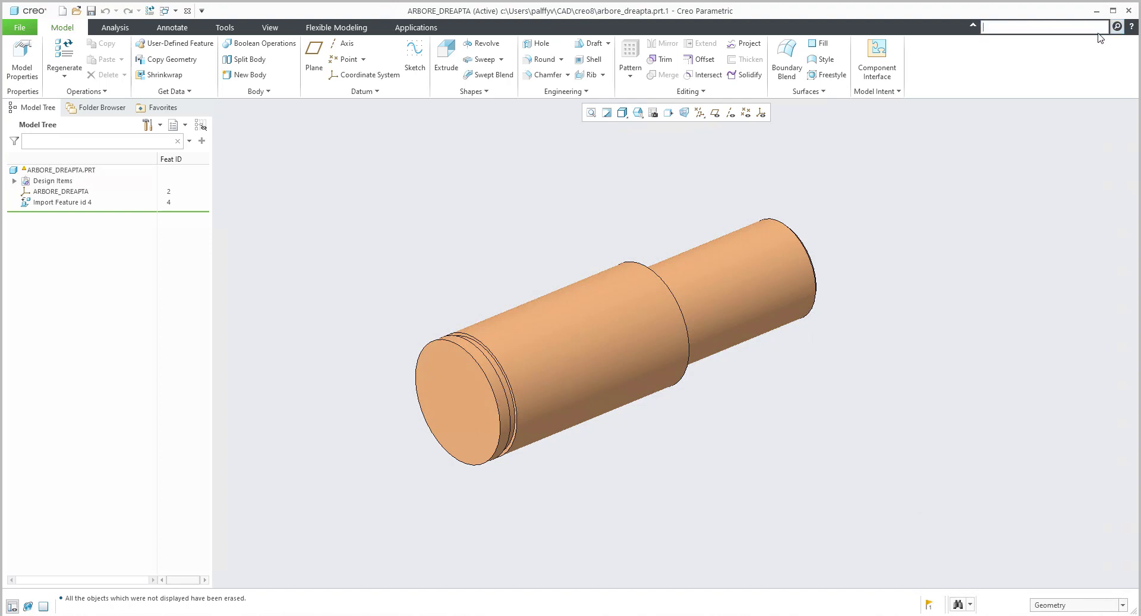
Define mapkey 4k named prop, described 'aditonal parms', and start recording it.
text(map)
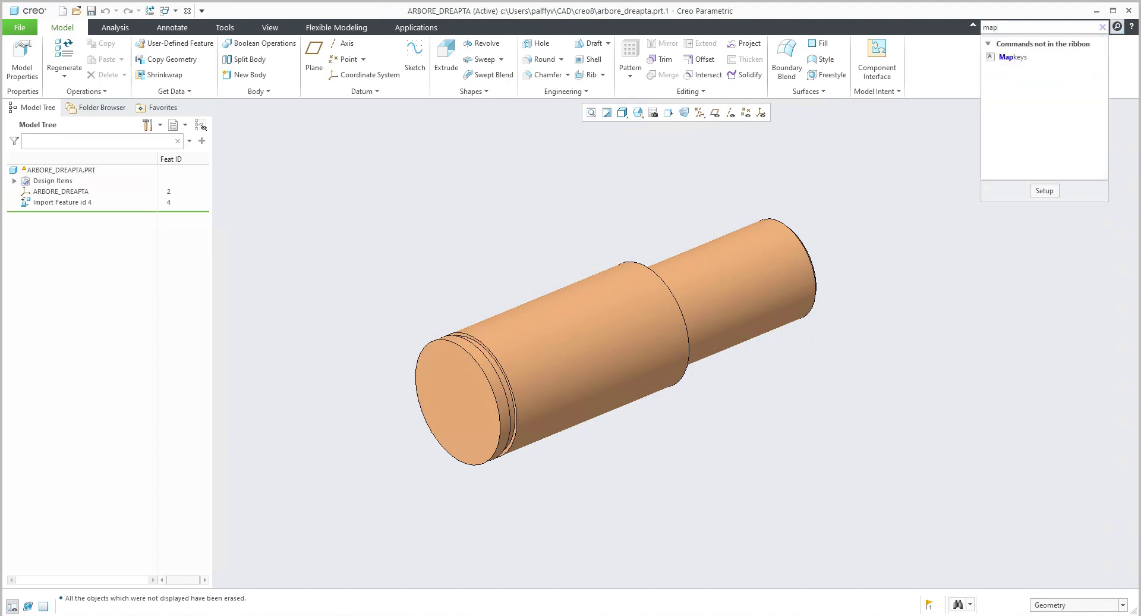
click(1012, 59)
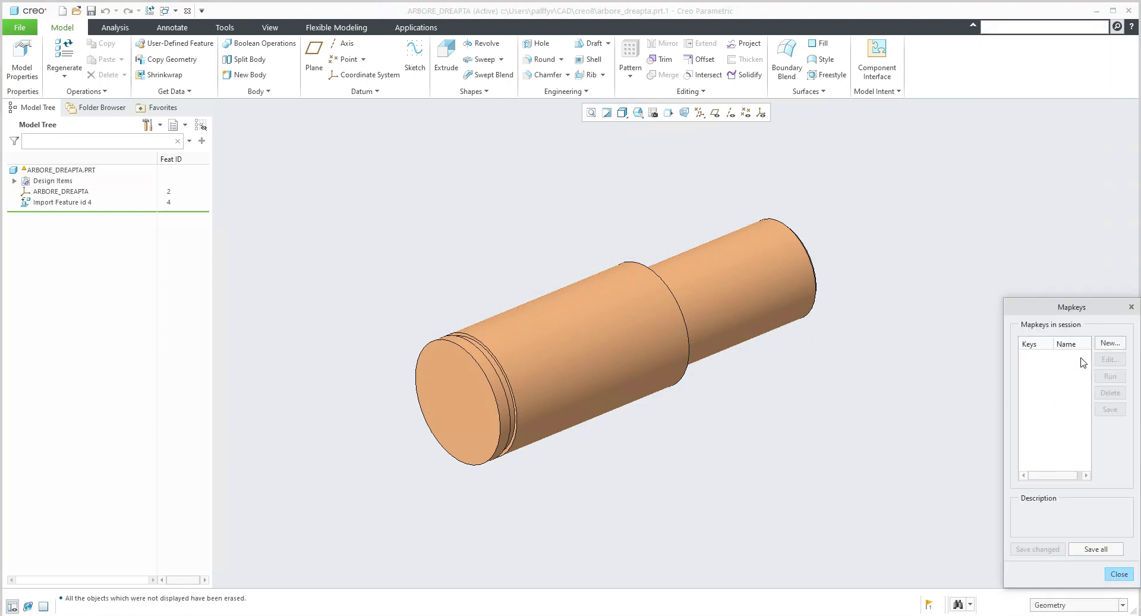
click(1109, 342)
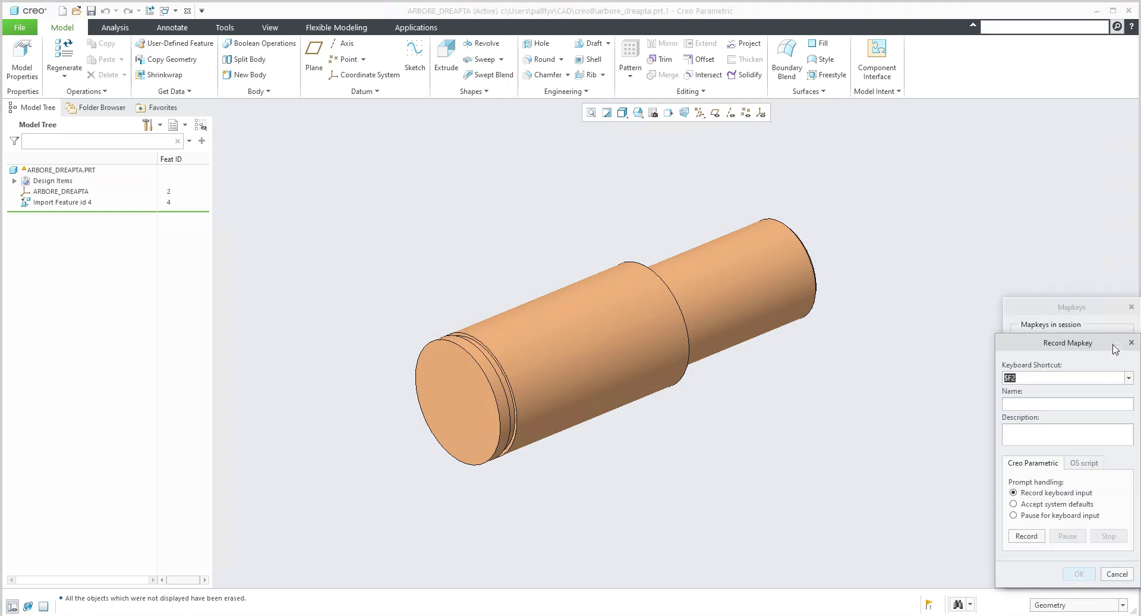
text(4k)
click(1033, 405)
text(prop)
text(aditonal pa)
text(rm)
key(shift+Tab)
key(shift+Tab)
click(1026, 537)
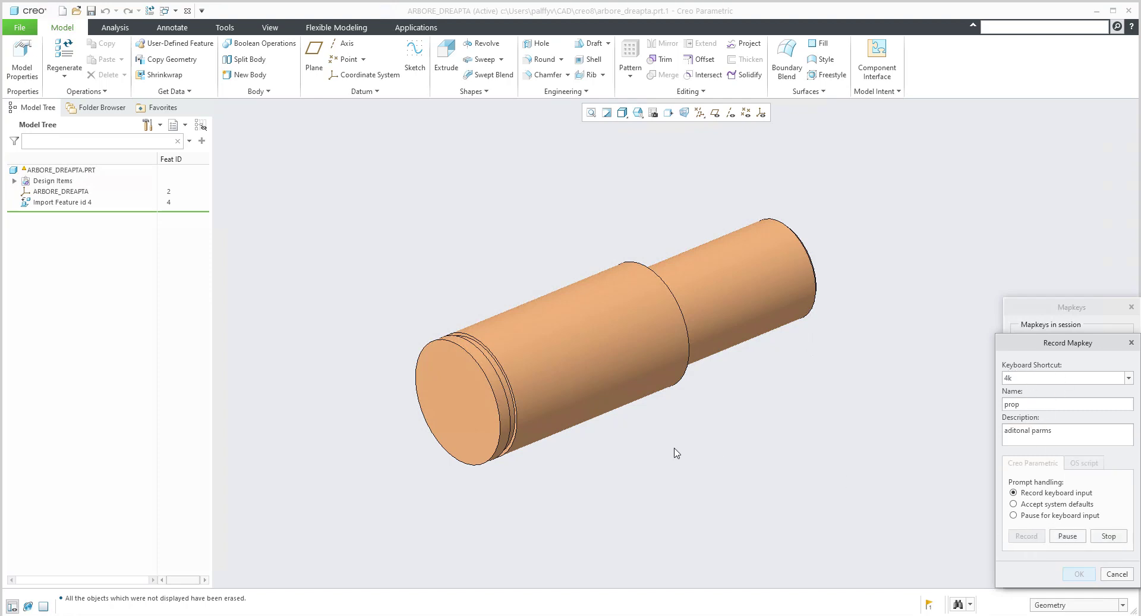
Convert the shaft part's units to Inch lbm Second via Model Properties.
click(21, 60)
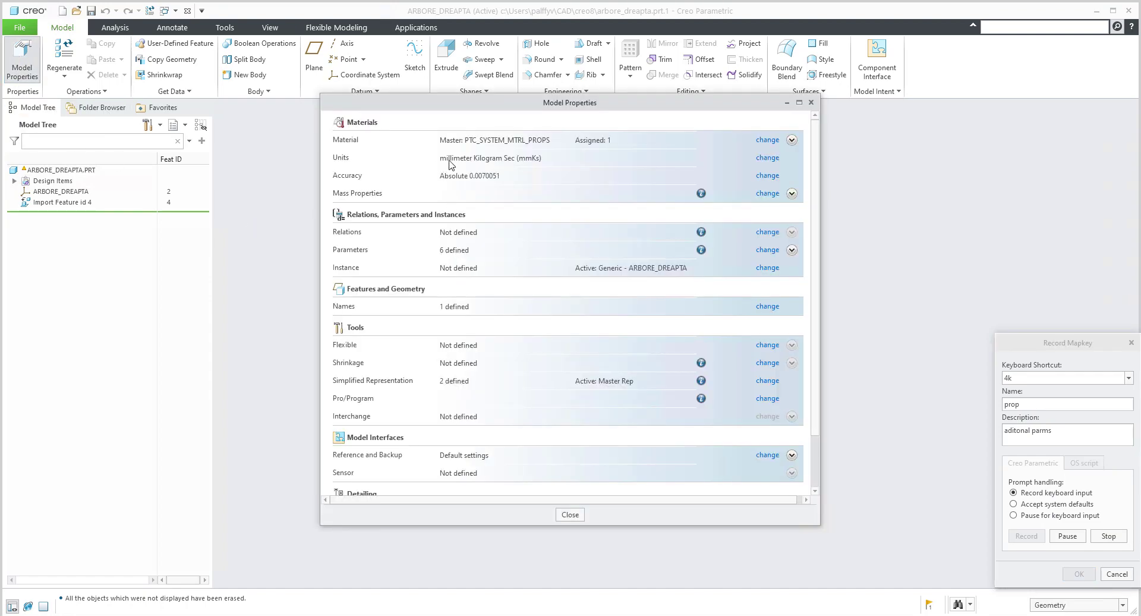
click(767, 158)
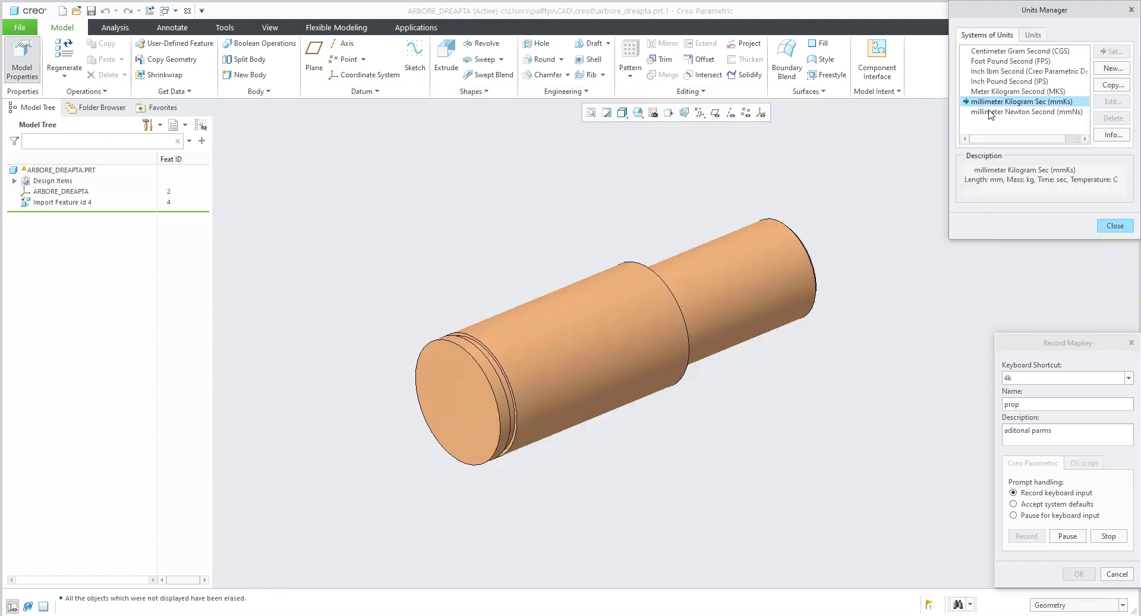
click(1010, 71)
click(1115, 53)
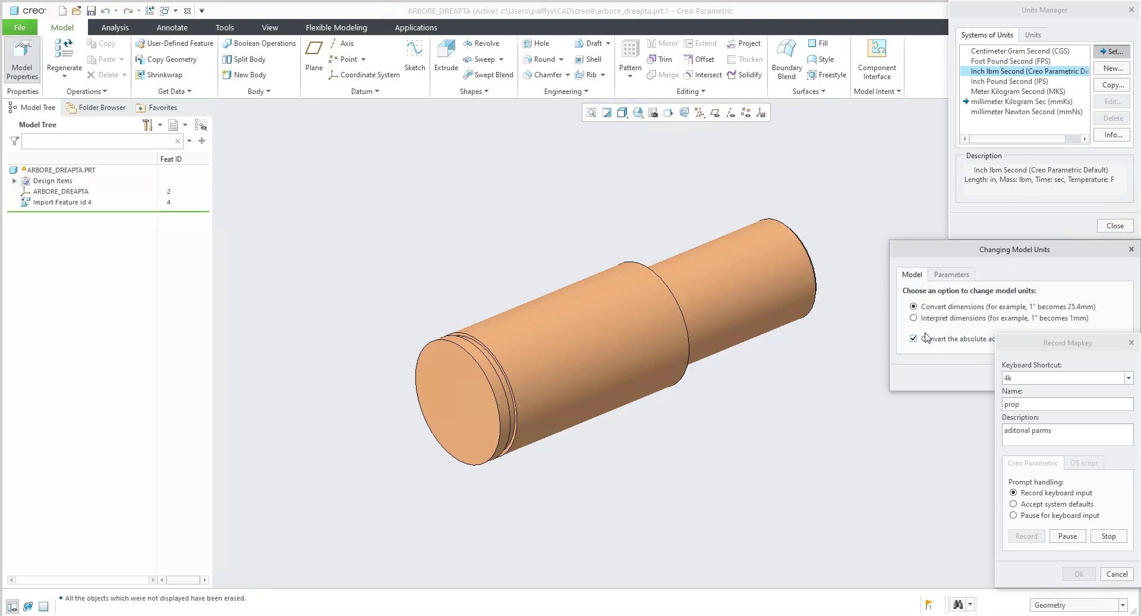
drag(1041, 344, 749, 376)
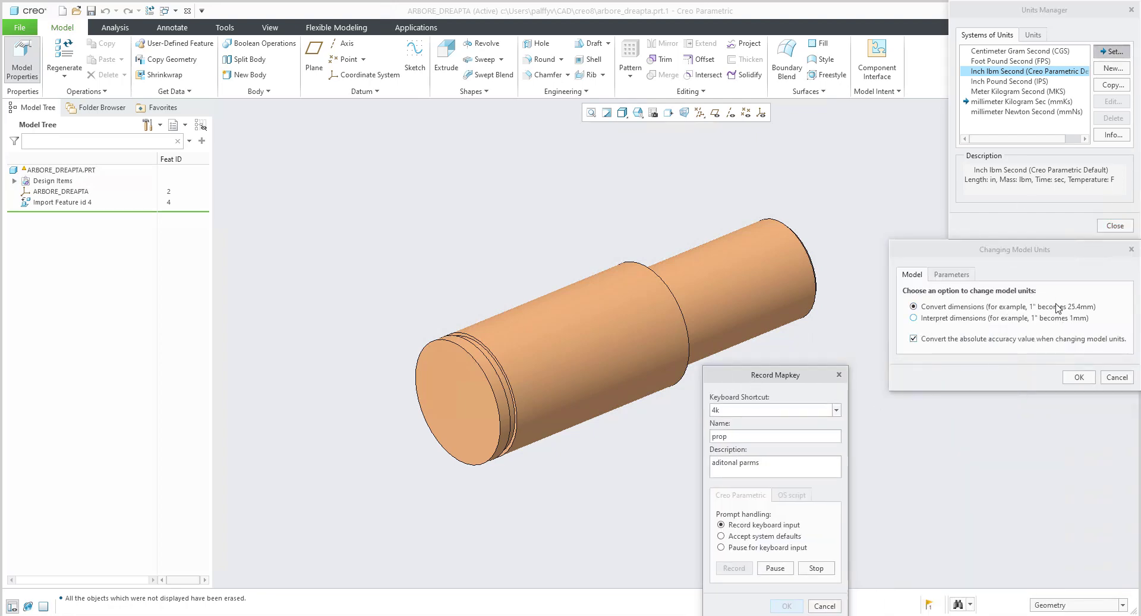
click(1076, 379)
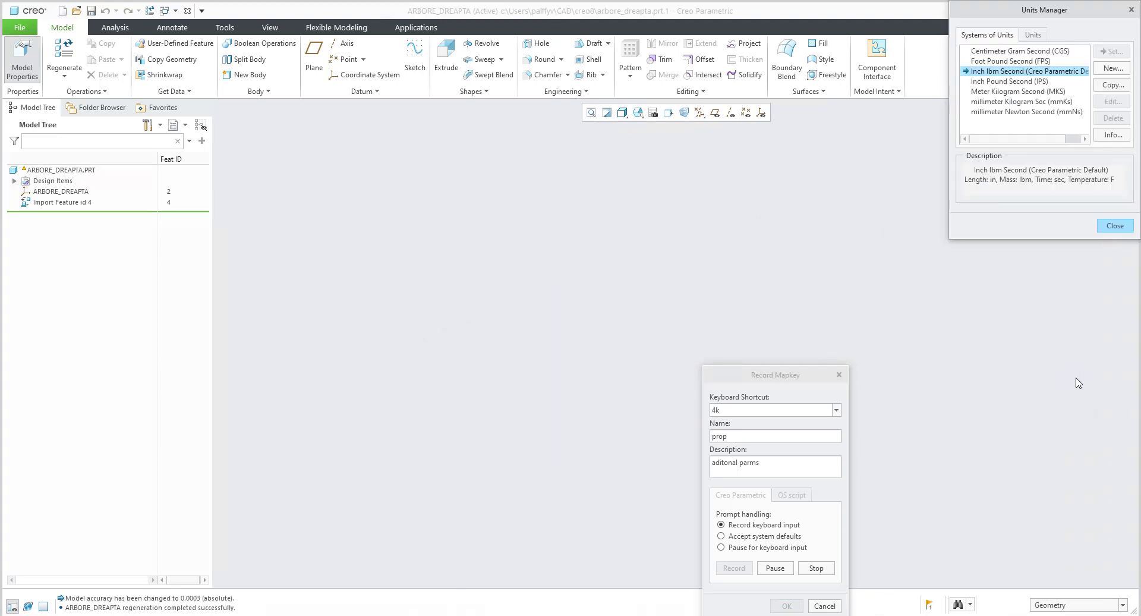
click(1115, 226)
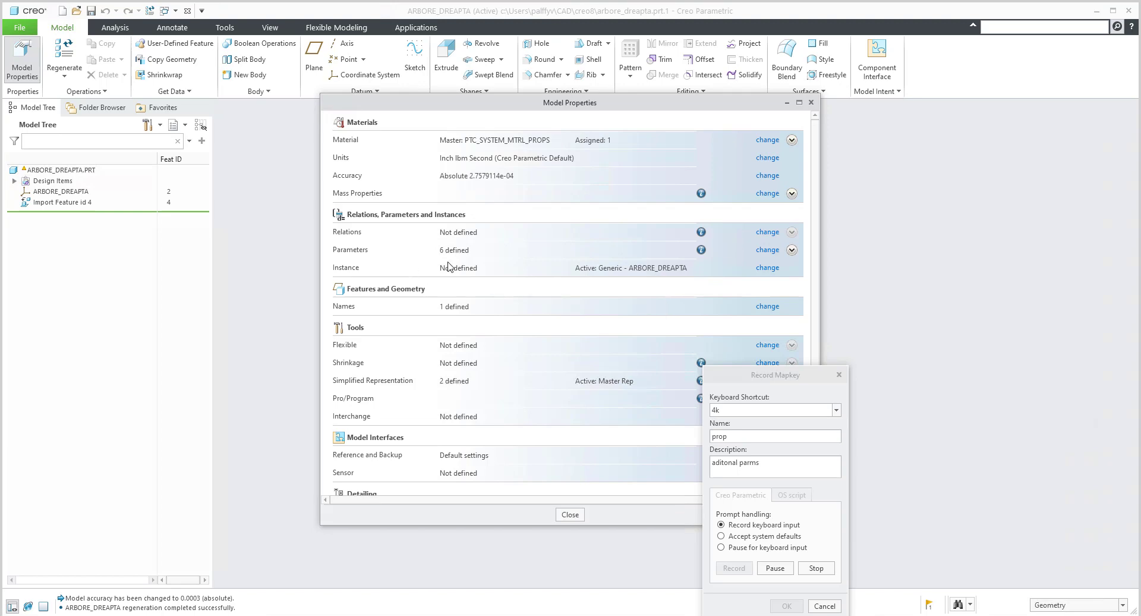
Add a designated String parameter WEB with value 4kside.com to the part.
click(766, 250)
drag(775, 375, 518, 315)
click(746, 434)
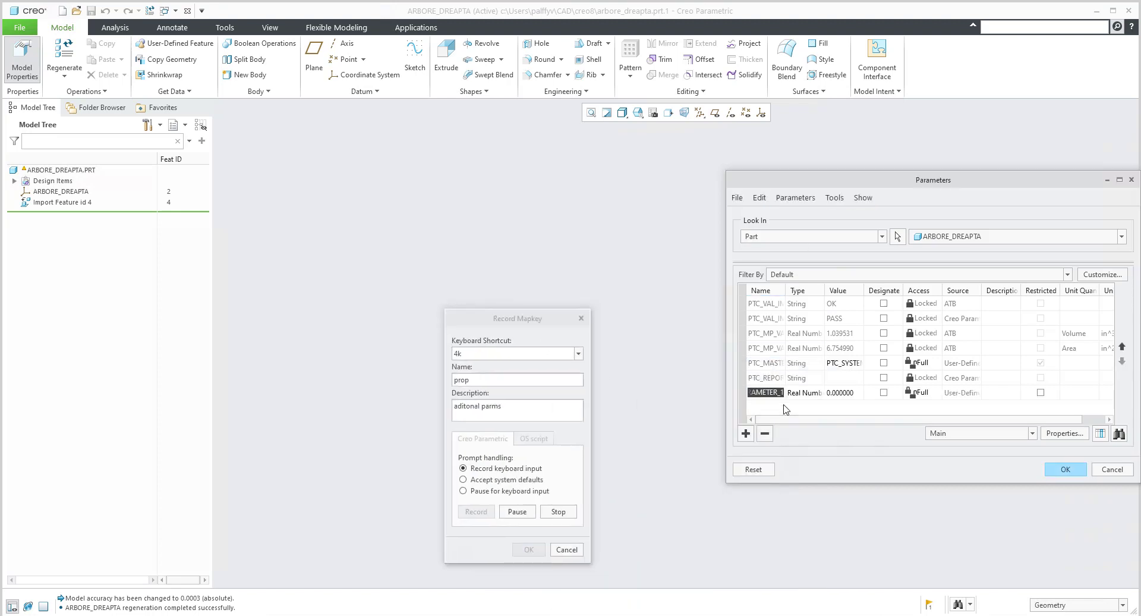
text(web)
click(801, 392)
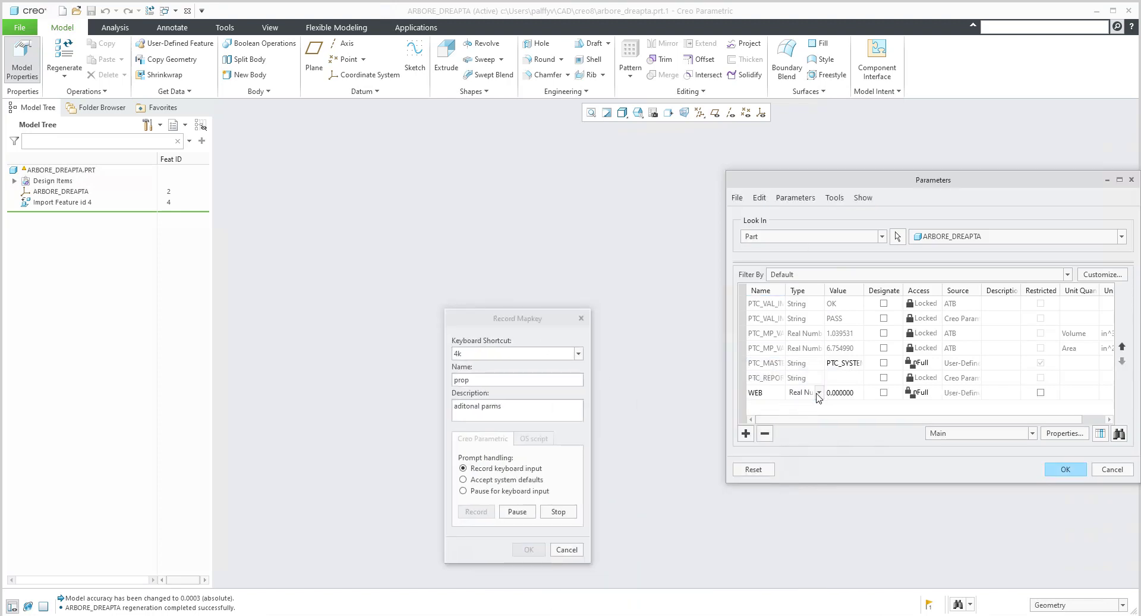
click(819, 393)
click(805, 426)
click(885, 394)
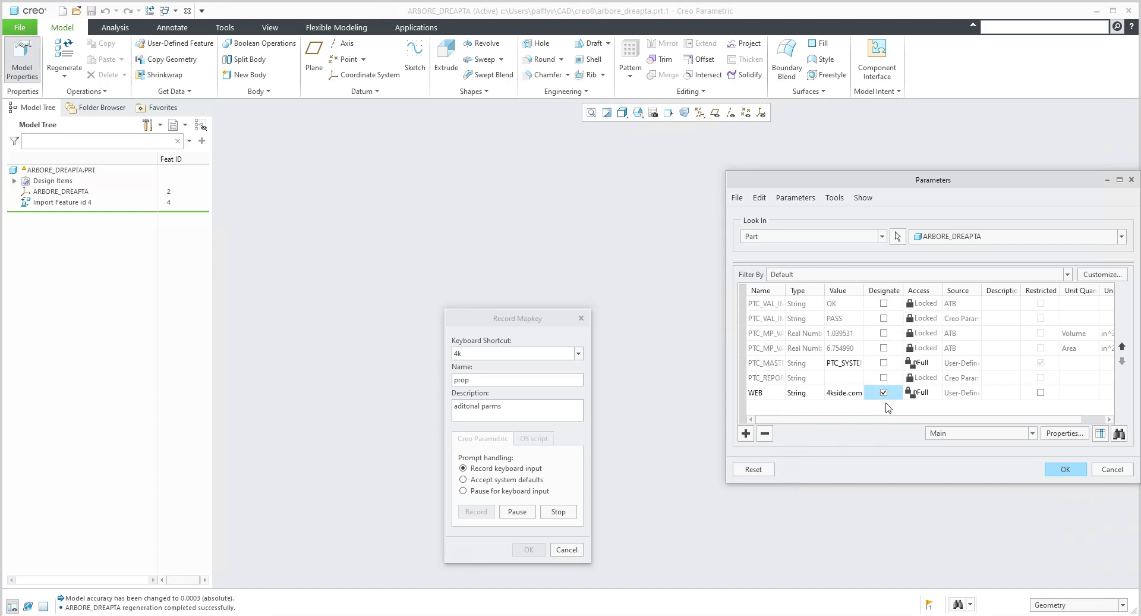
click(1065, 469)
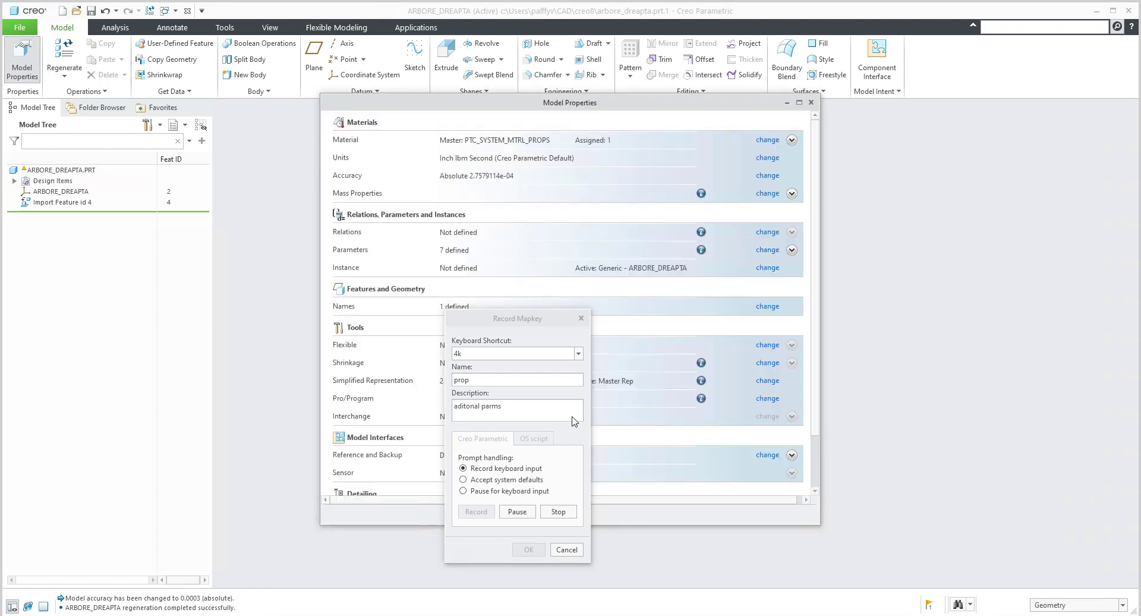
drag(526, 319, 921, 290)
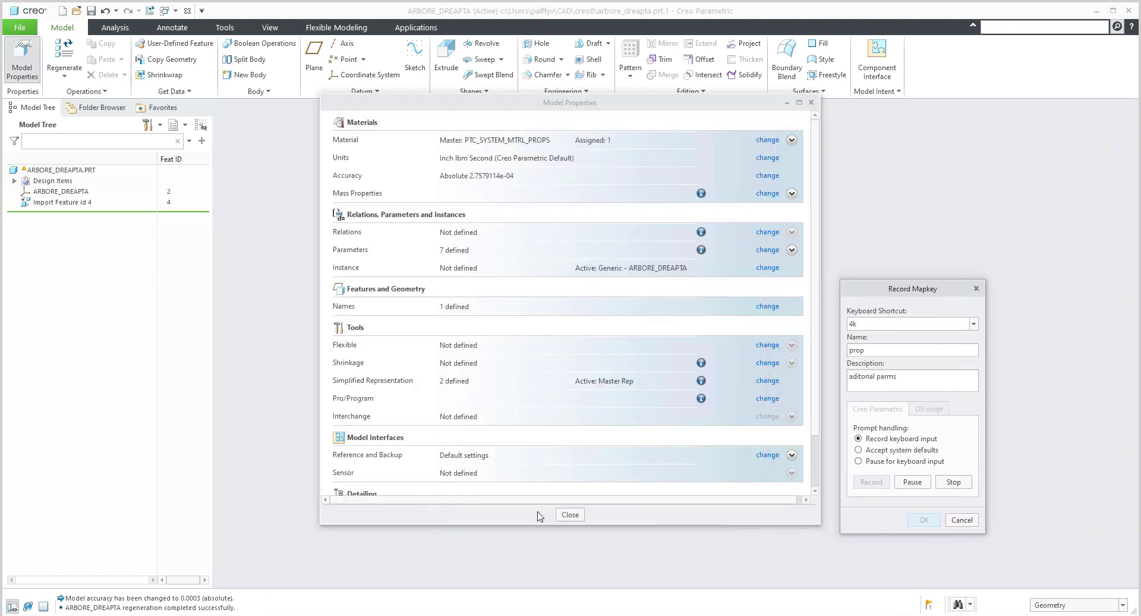
Regenerate the part, restore default orientation, save it despite the conflict, and close its window.
click(570, 515)
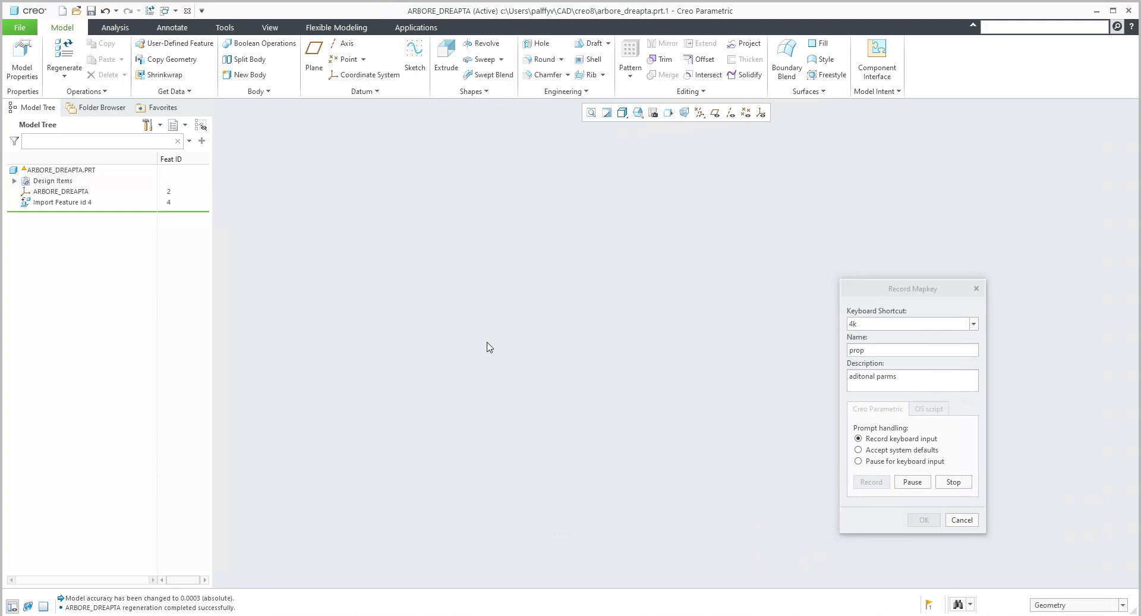
key(ctrl+g)
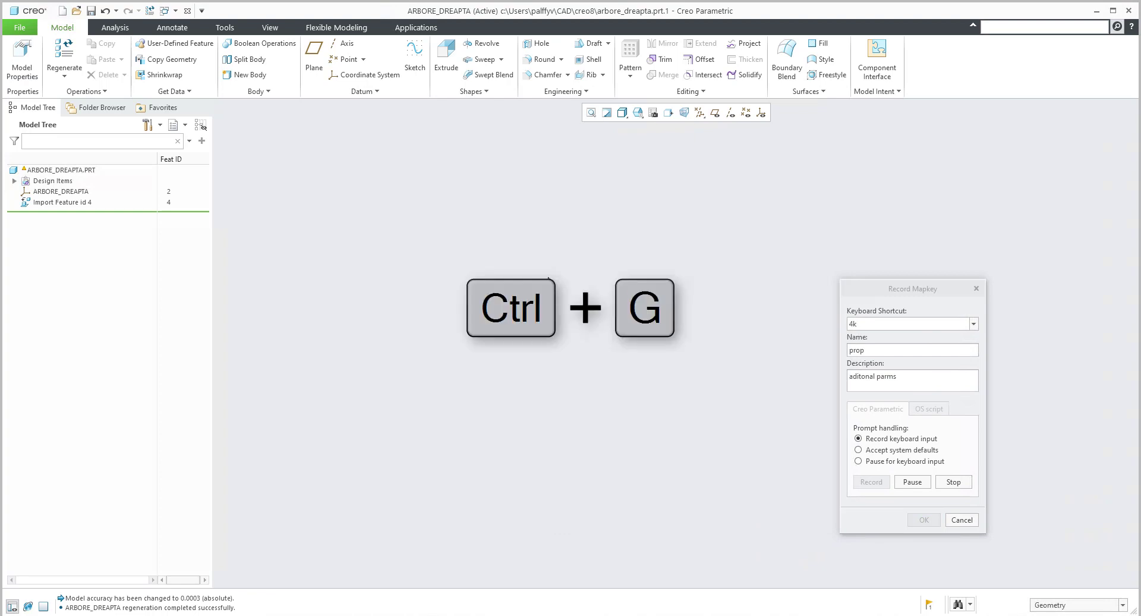
key(ctrl+d)
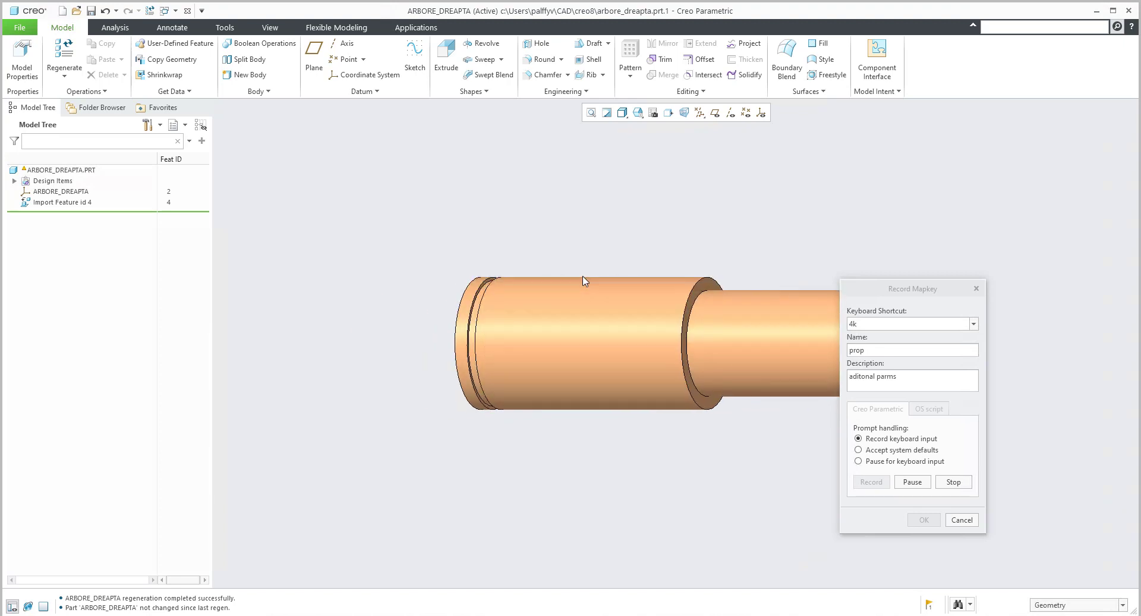
key(ctrl+s)
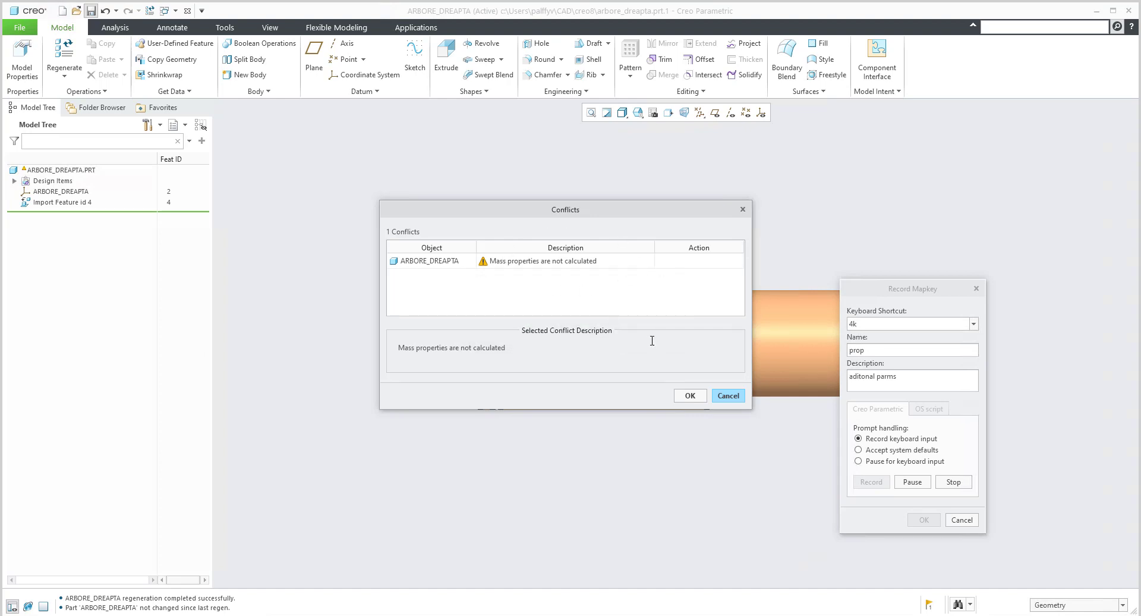
click(685, 395)
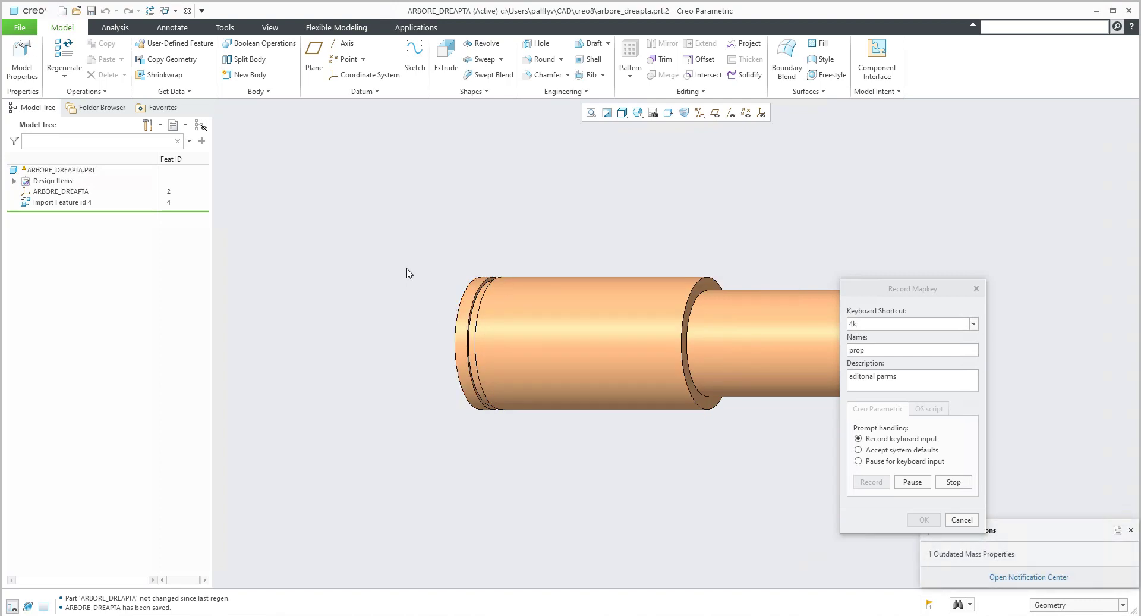
click(188, 10)
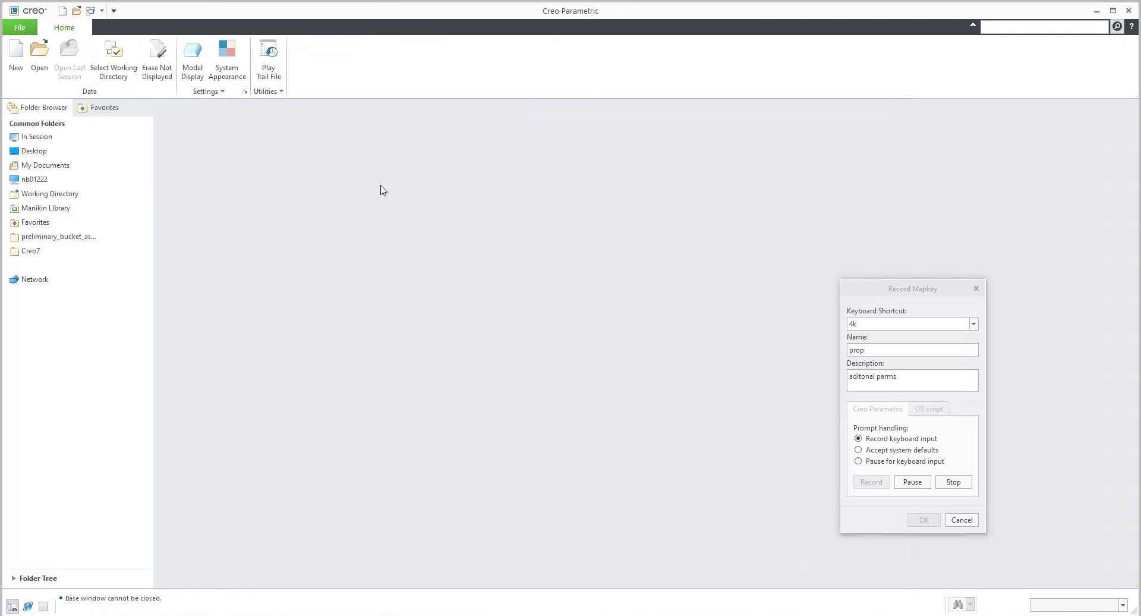
Stop recording and keep mapkey 4k, replacing the existing shortcut, then close Mapkeys.
click(960, 483)
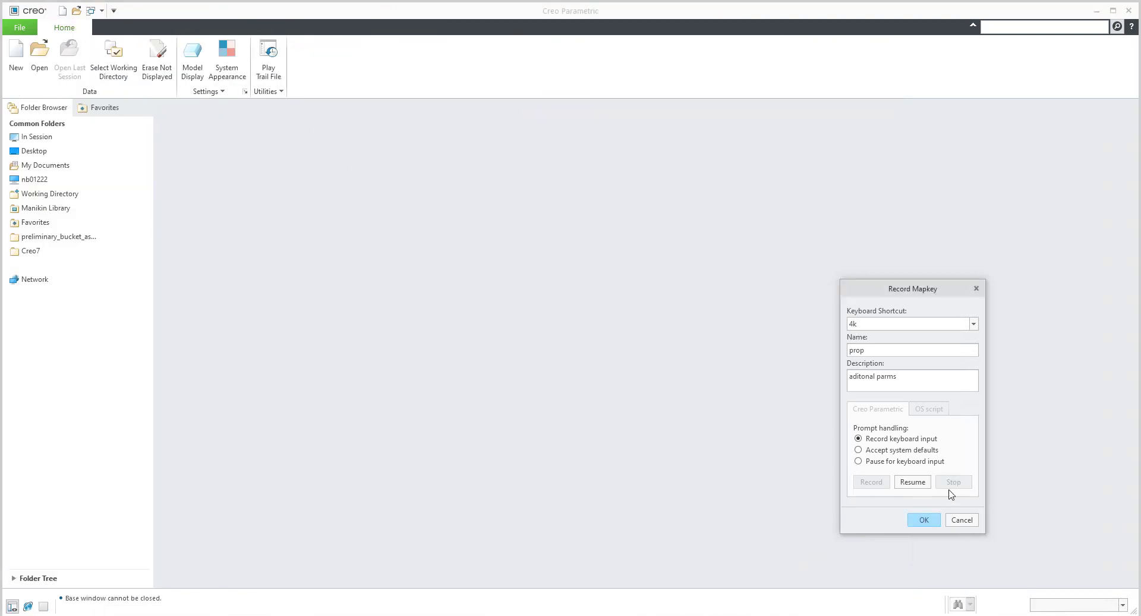
click(925, 521)
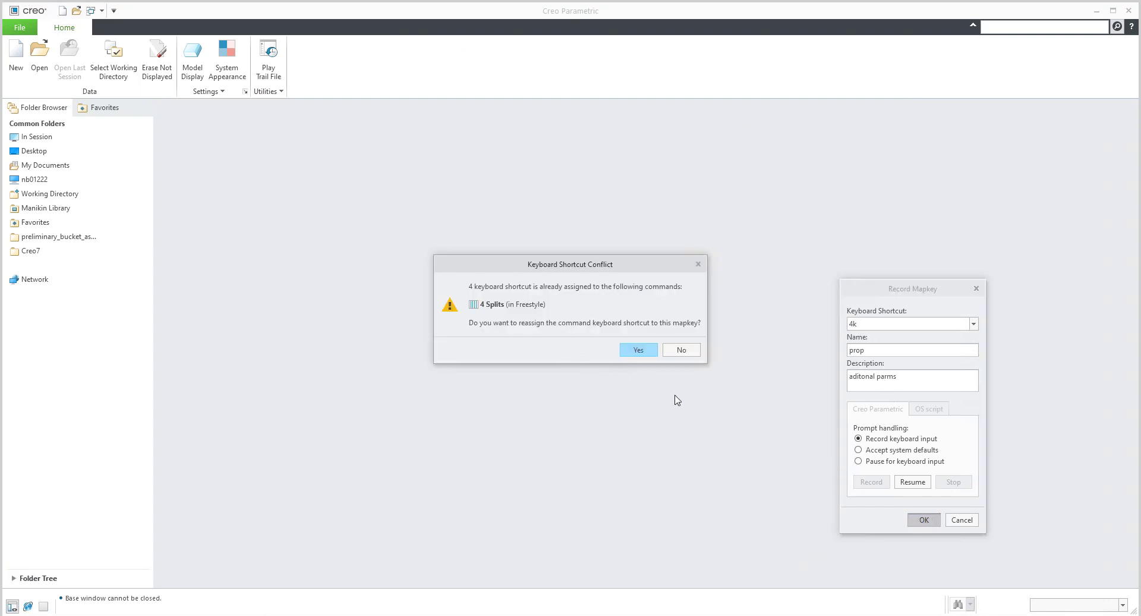
click(640, 350)
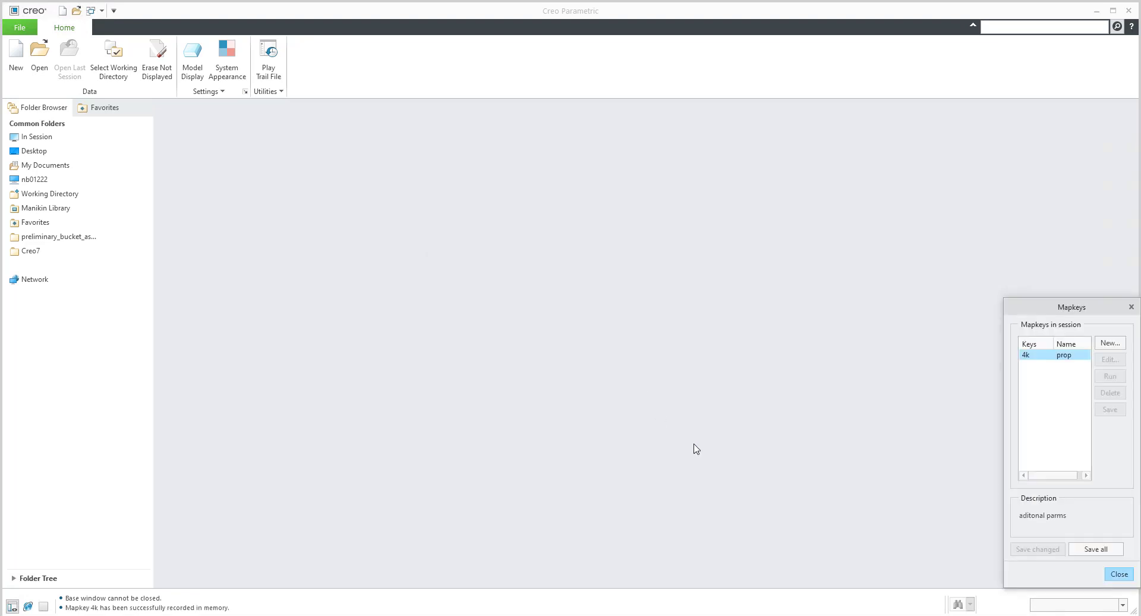
click(1121, 574)
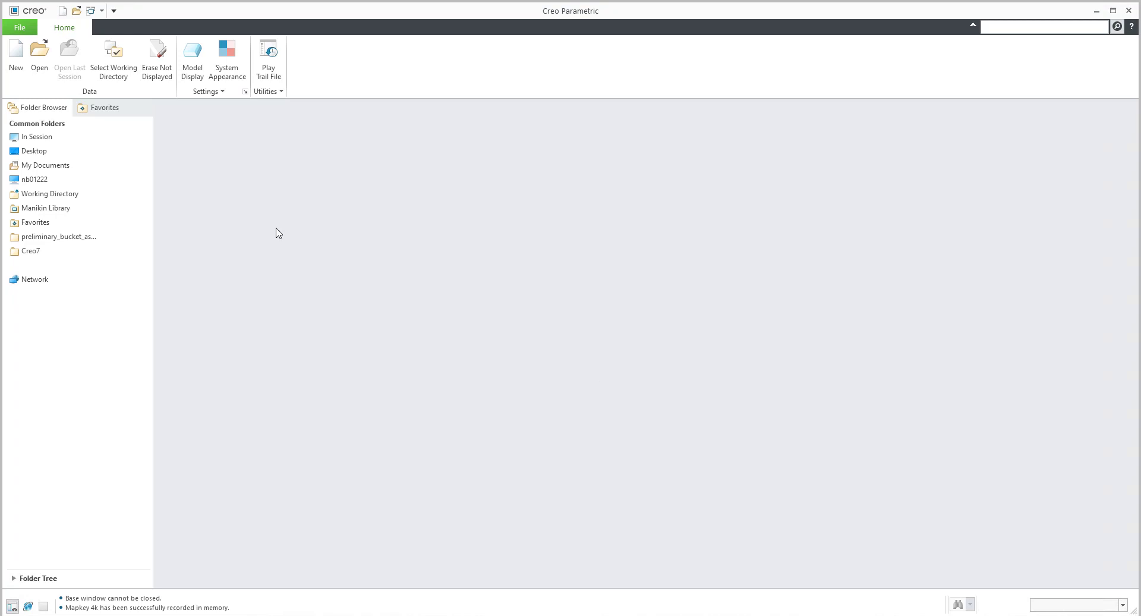
Open mechanism.asm after filtering the file list with 'me'.
click(40, 57)
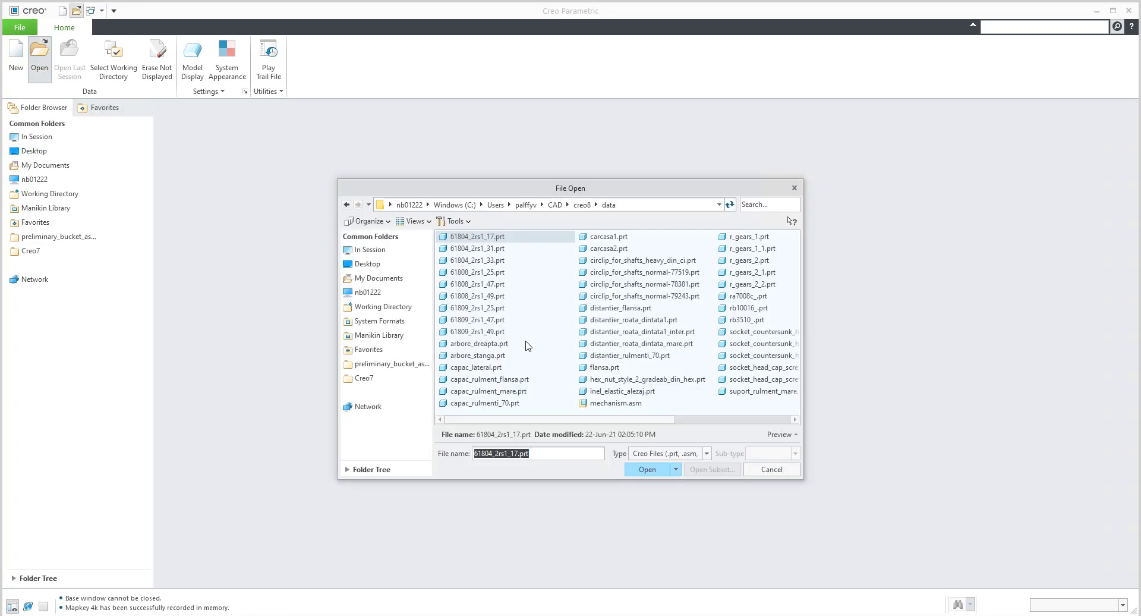
click(761, 205)
text(me)
double_click(470, 285)
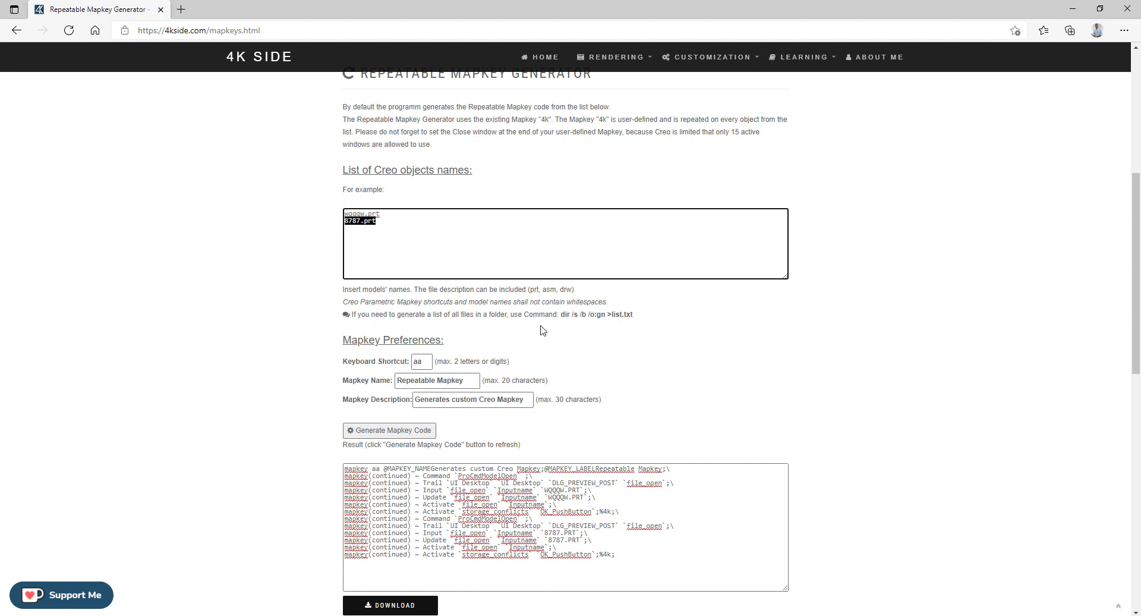
Highlight the list-files hint and the dir /s /b /o:gn >list.txt command, then return to Creo.
drag(408, 314, 504, 314)
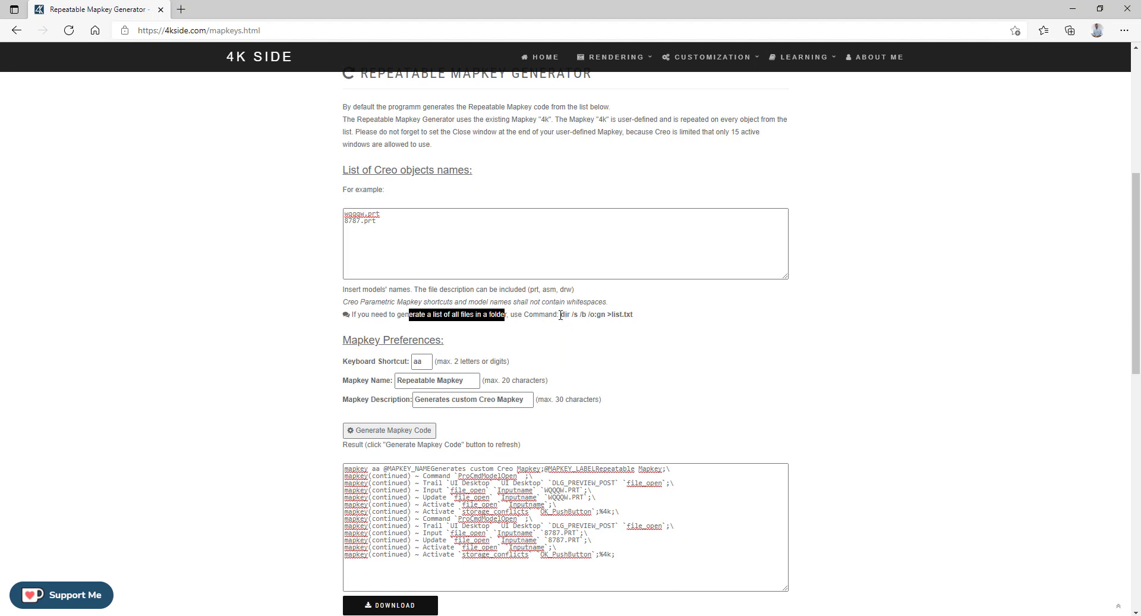
drag(560, 315, 639, 321)
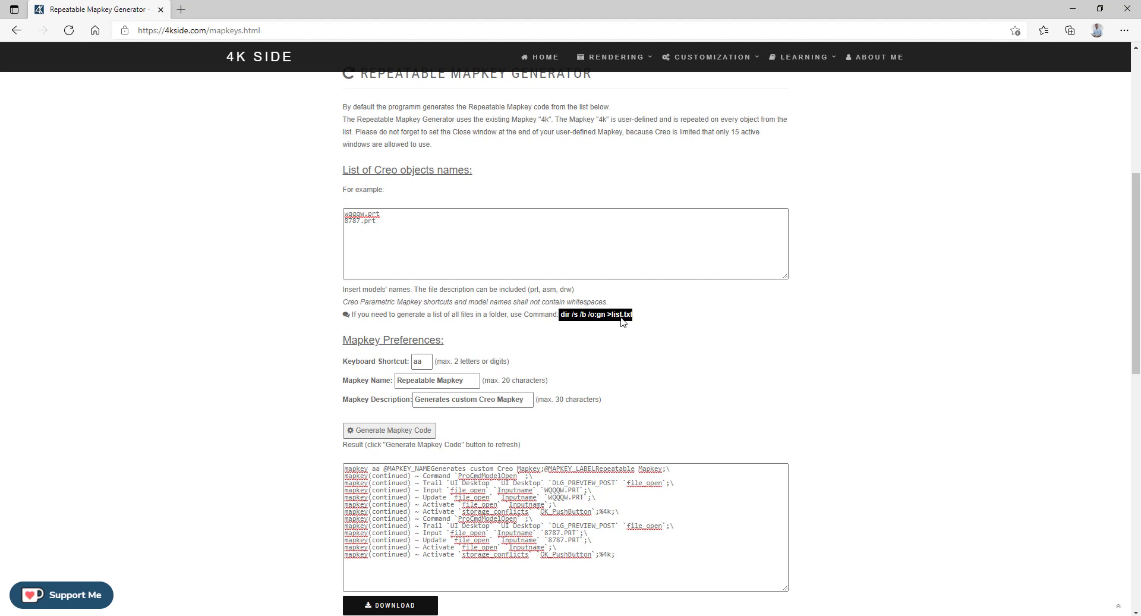
click(278, 317)
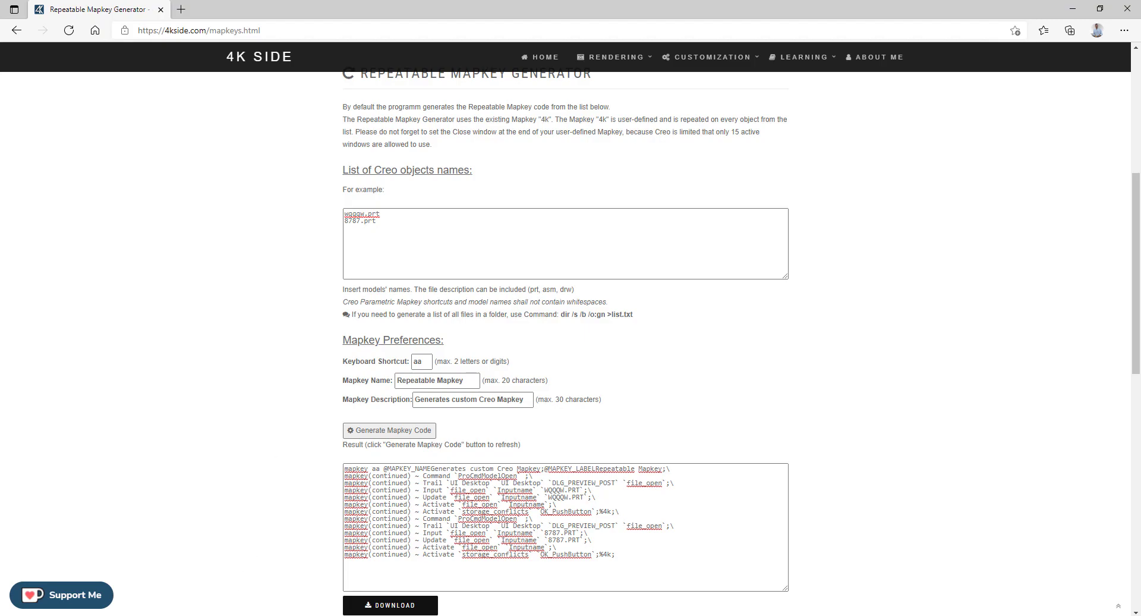
key(alt+Tab)
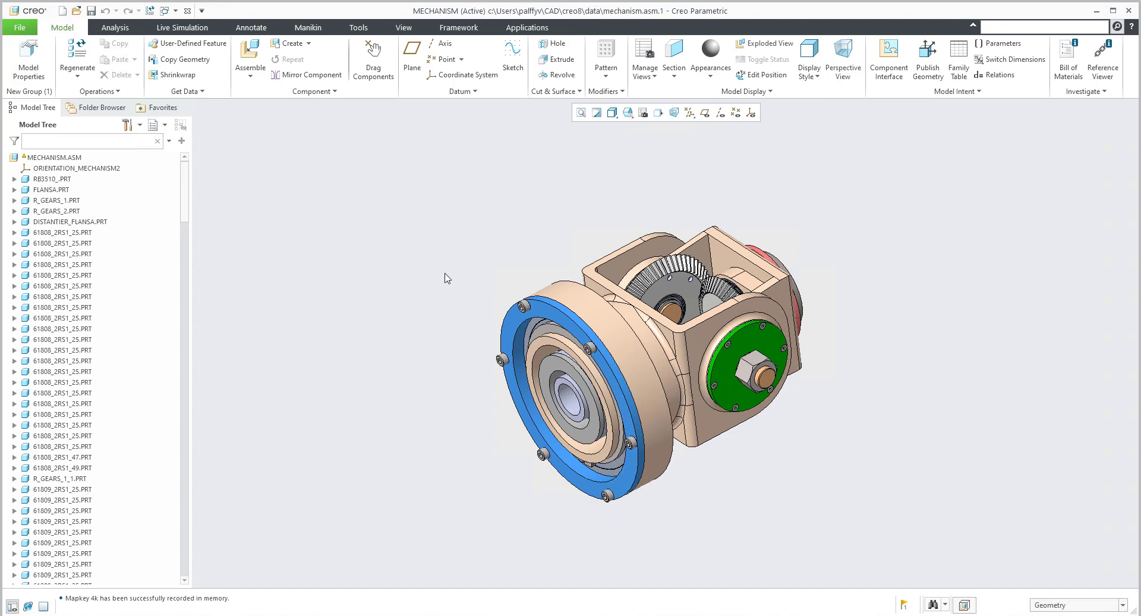
Create MECHANISM.DRW as an empty A2 landscape drawing of mechanism.asm.
key(ctrl+n)
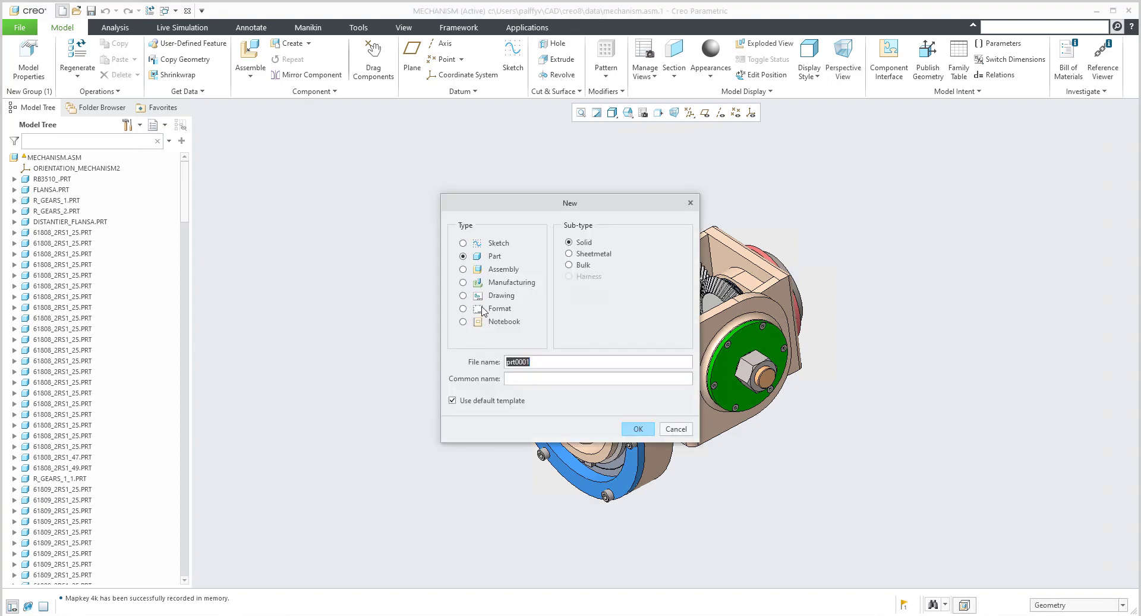
click(489, 297)
click(638, 446)
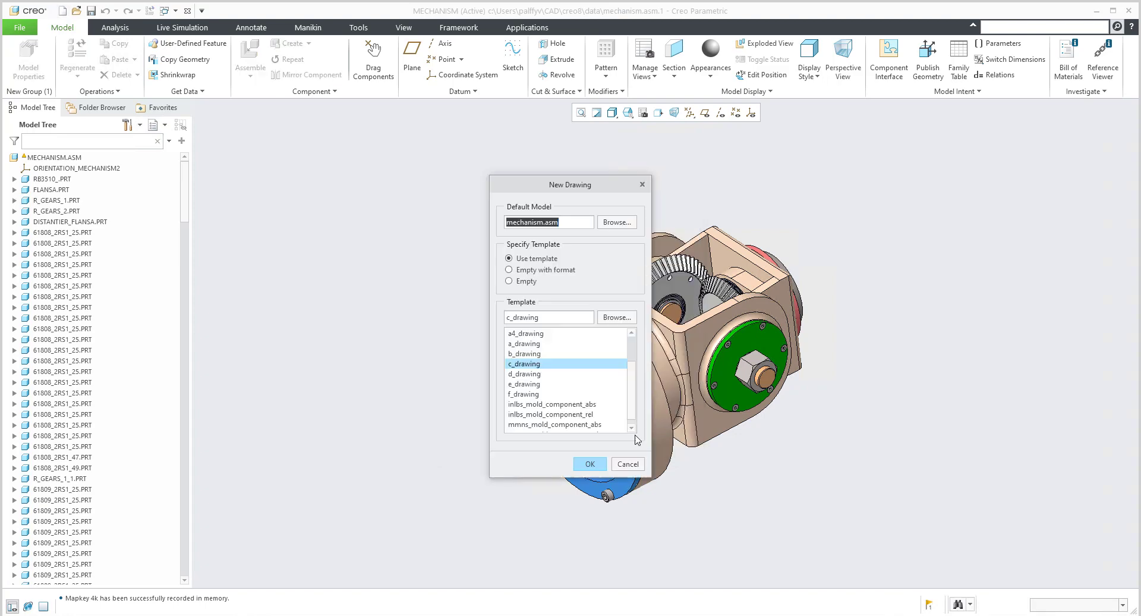
click(508, 281)
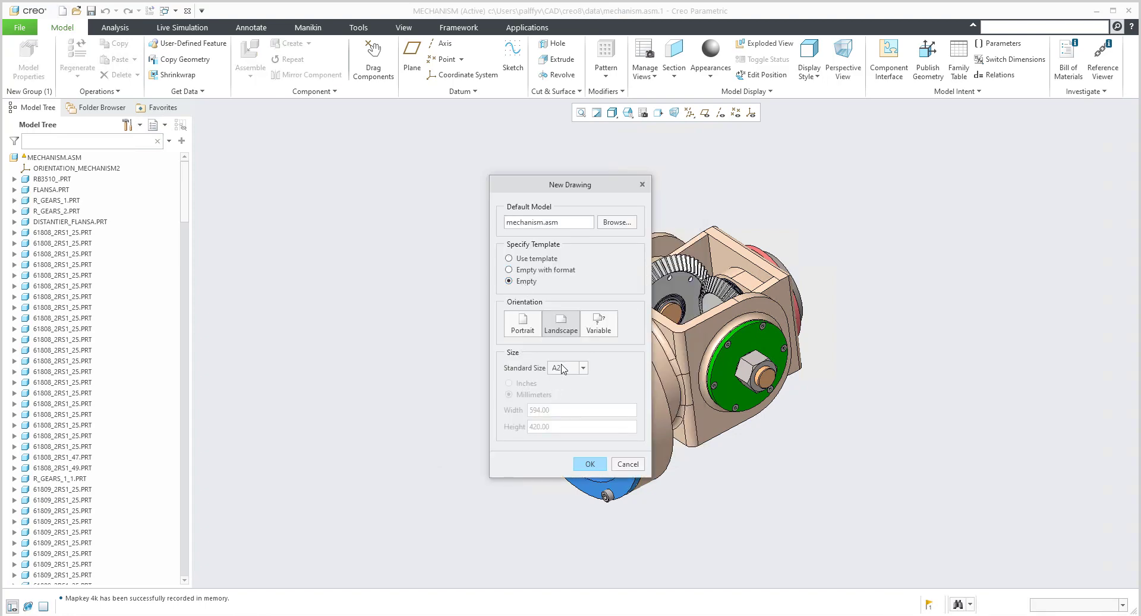
click(587, 463)
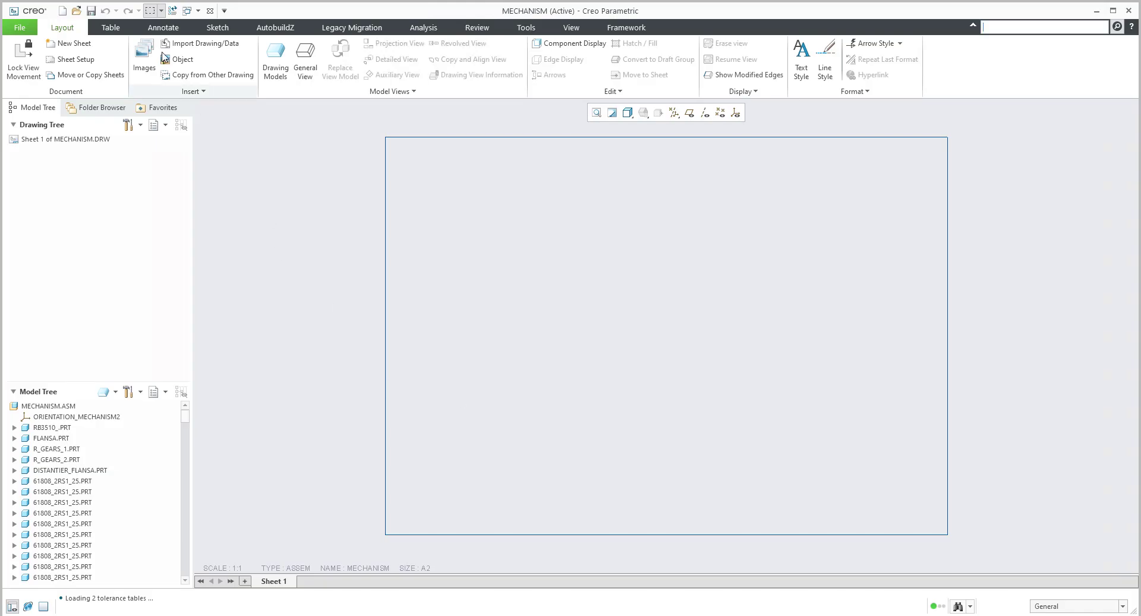
click(110, 28)
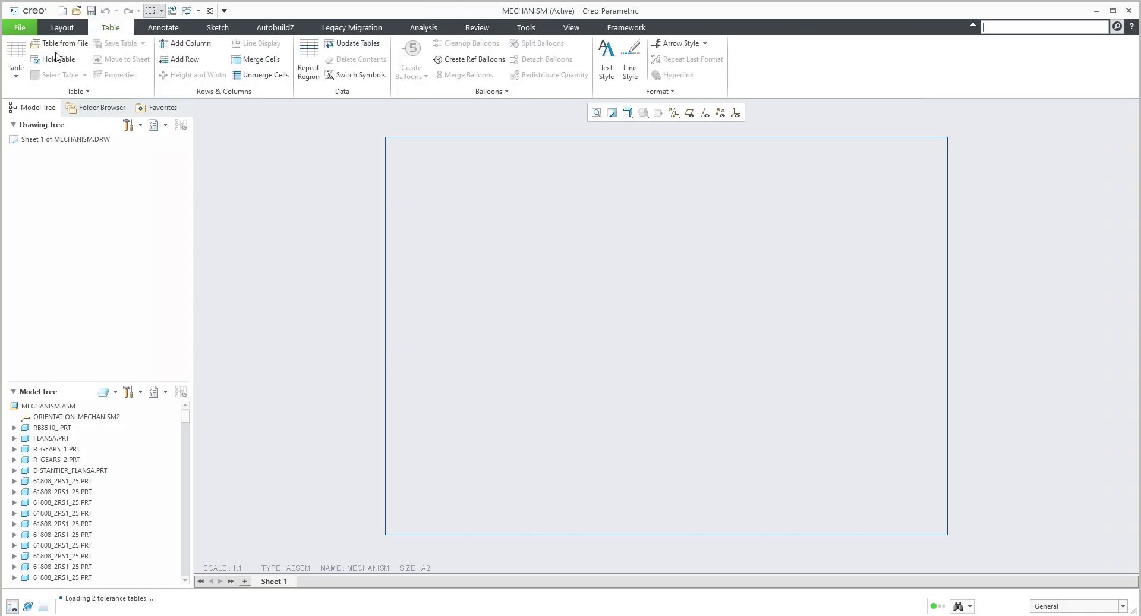
Insert a three-column, two-row table and make its bottom row a repeat region.
click(16, 68)
click(38, 114)
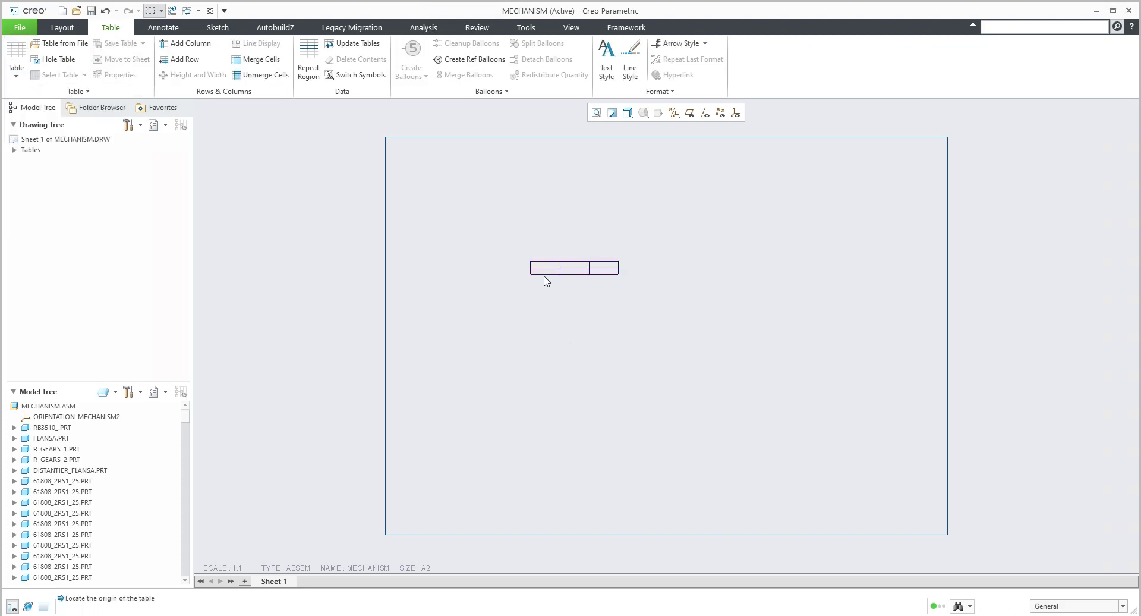
click(551, 272)
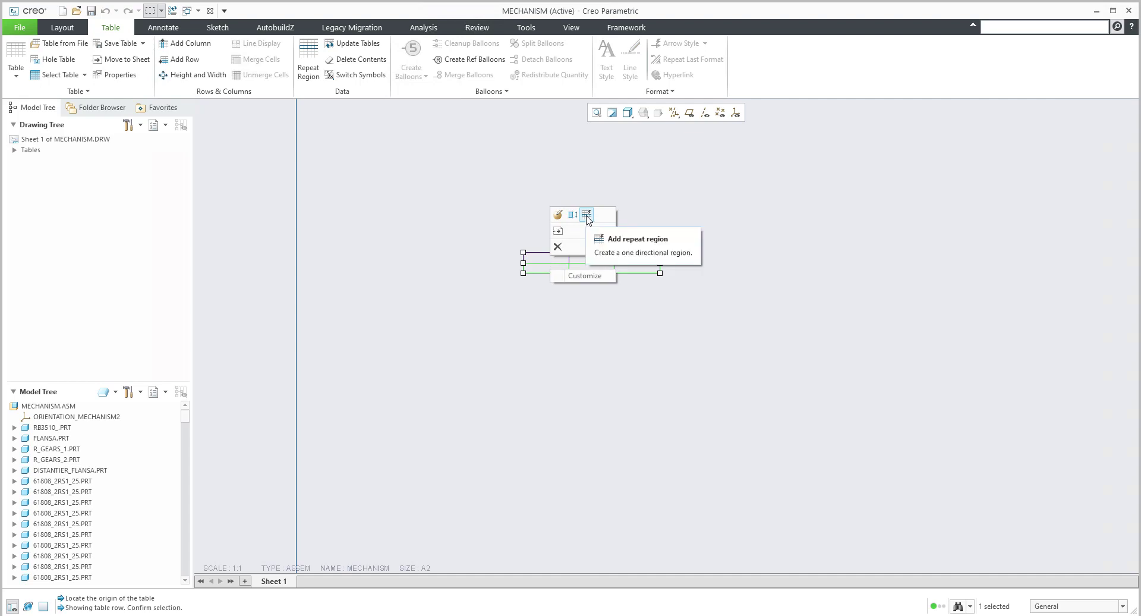
click(587, 215)
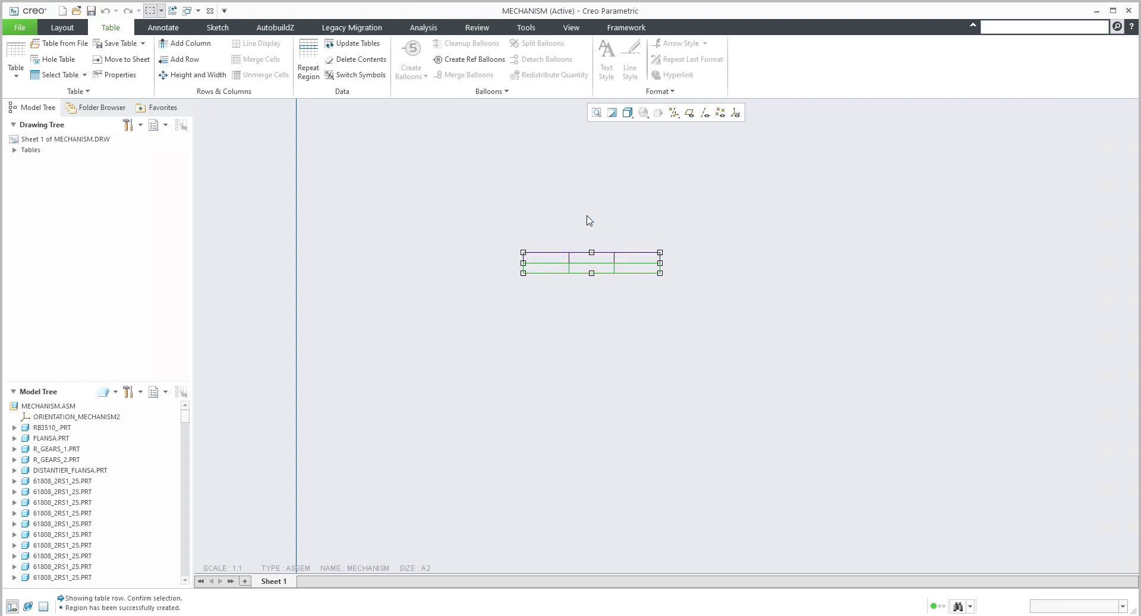
Fill the region cells with asm.mbr.name, rpt.qty and rpt.index, then update the table.
double_click(558, 268)
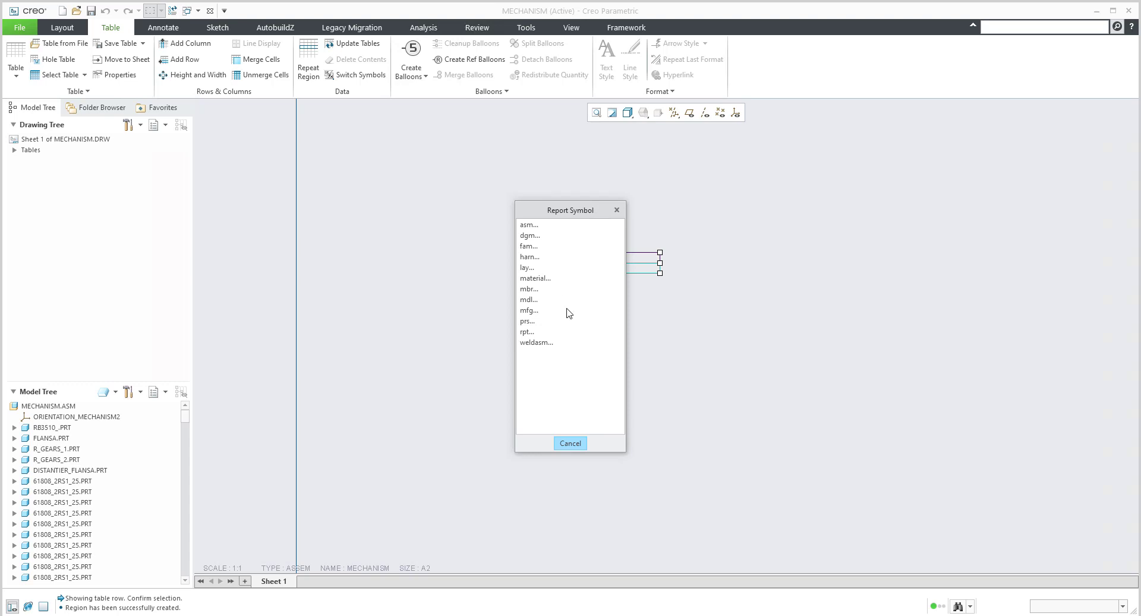
click(529, 225)
click(531, 235)
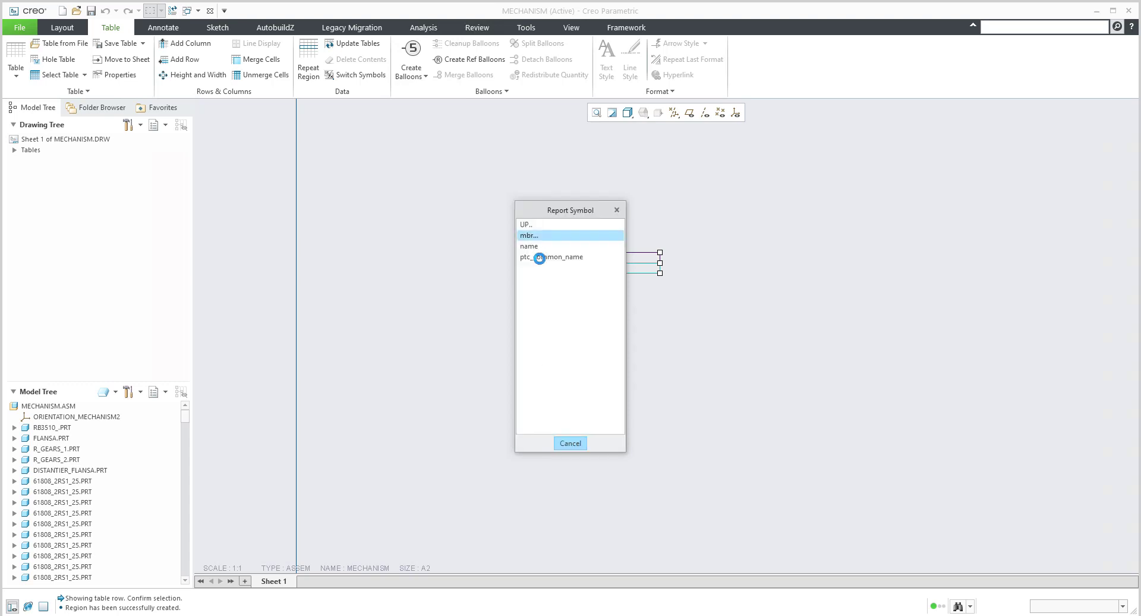
click(529, 331)
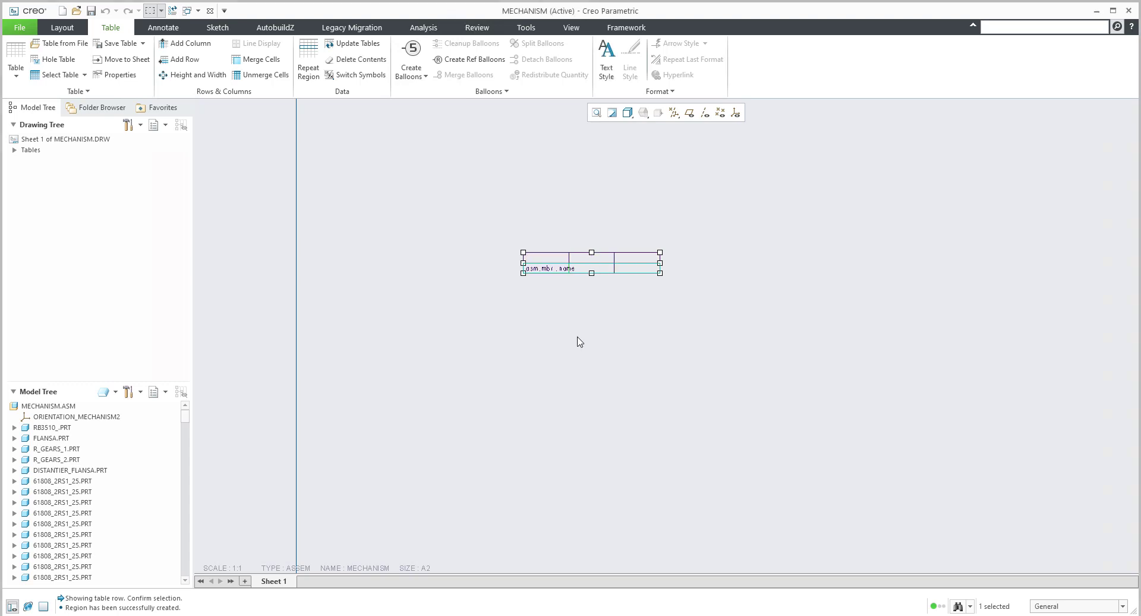
double_click(605, 274)
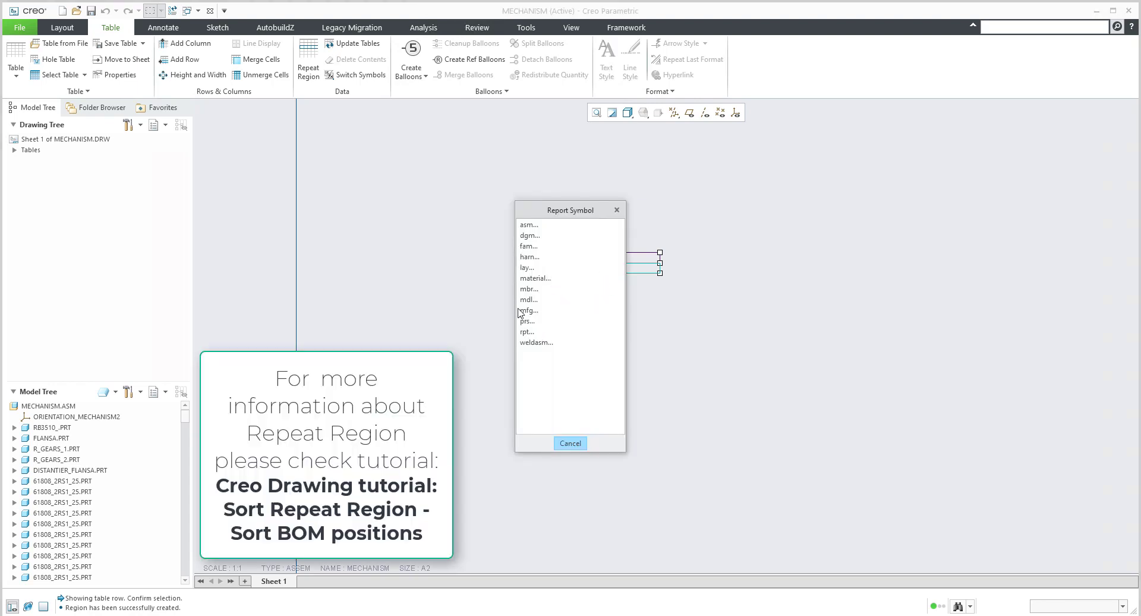
click(525, 332)
click(529, 258)
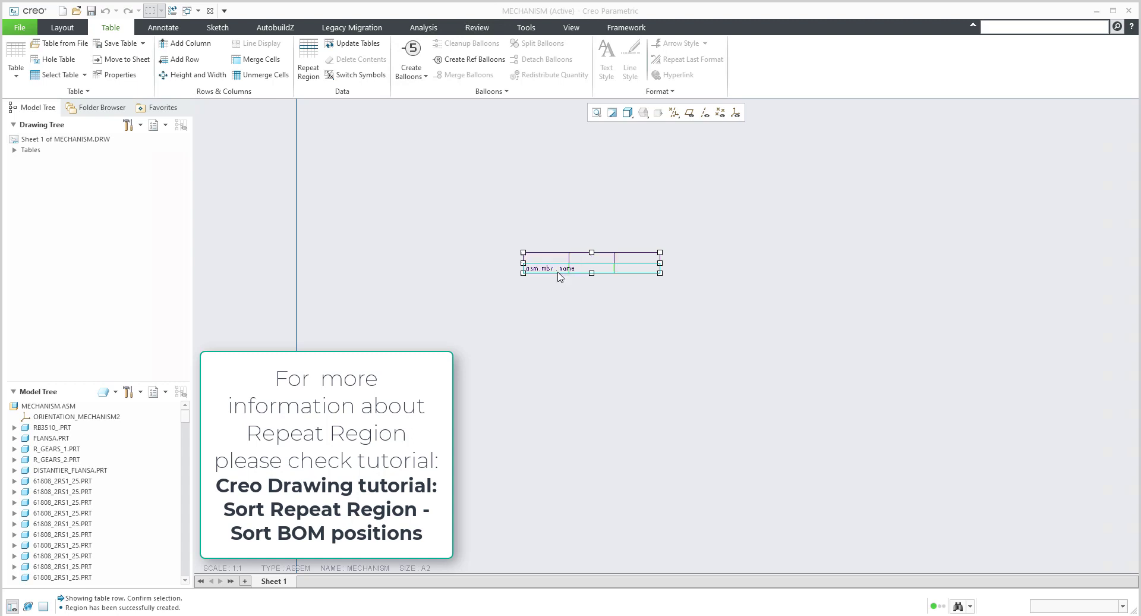
double_click(646, 274)
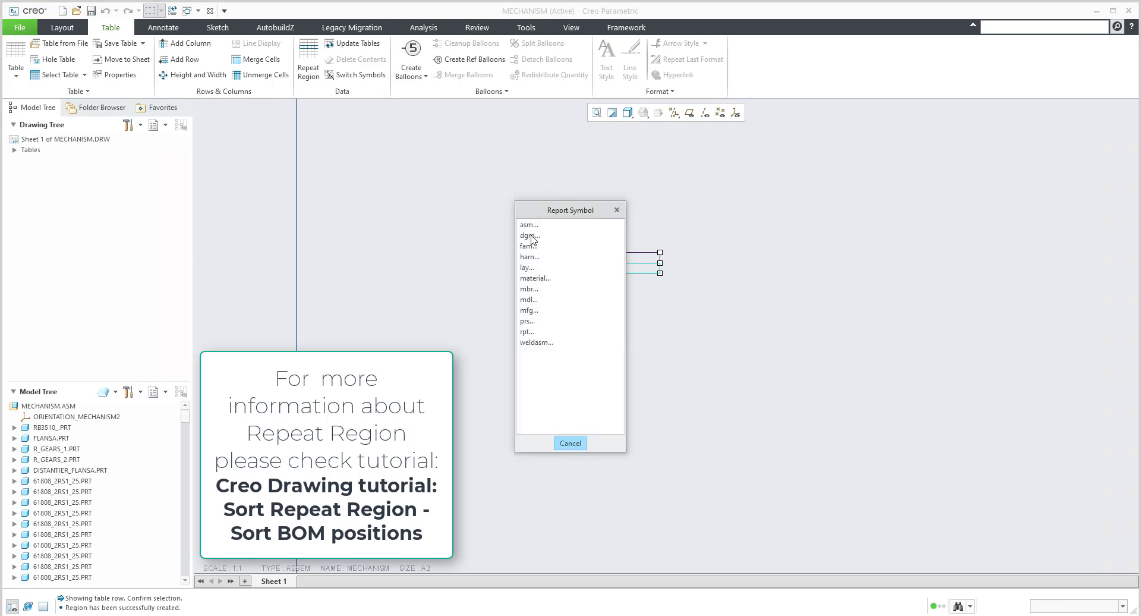
click(528, 332)
click(529, 239)
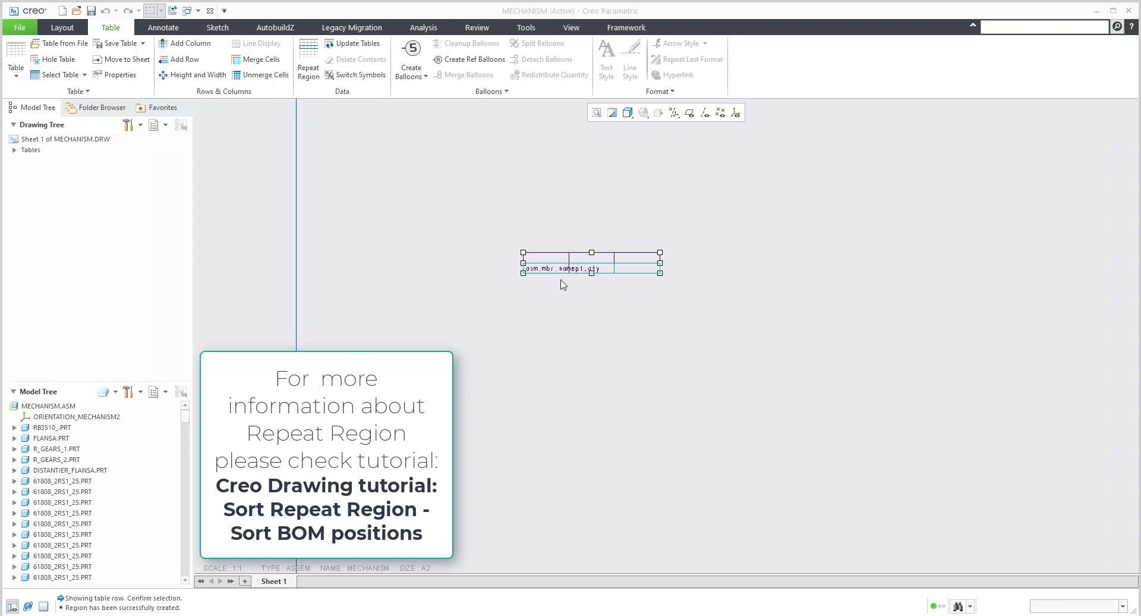
click(367, 47)
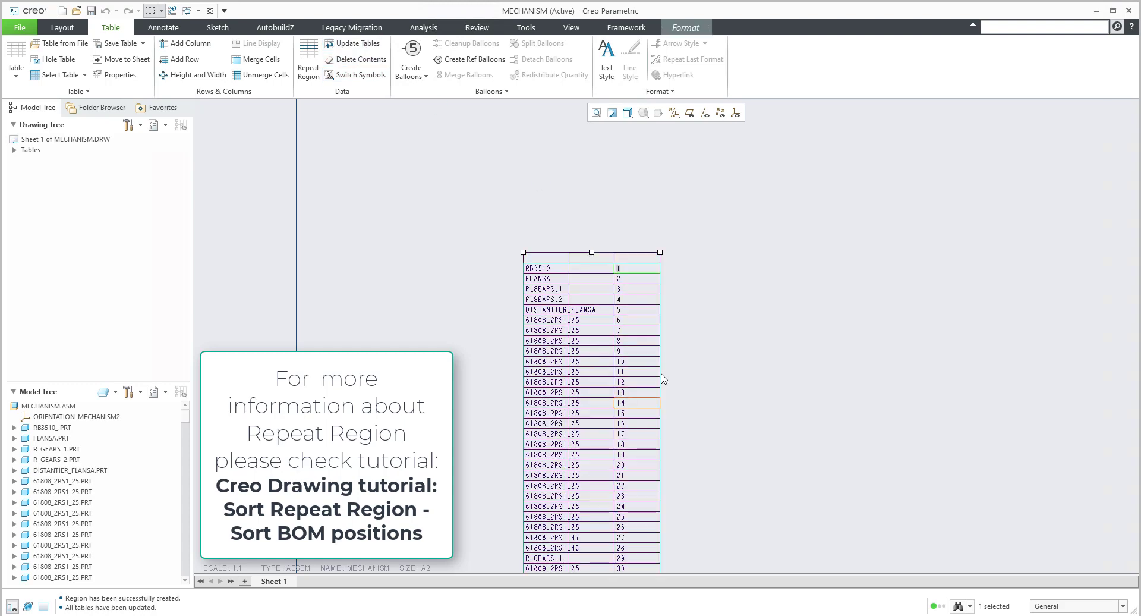
Widen the table's first column to 28 characters so full part names fit.
click(540, 225)
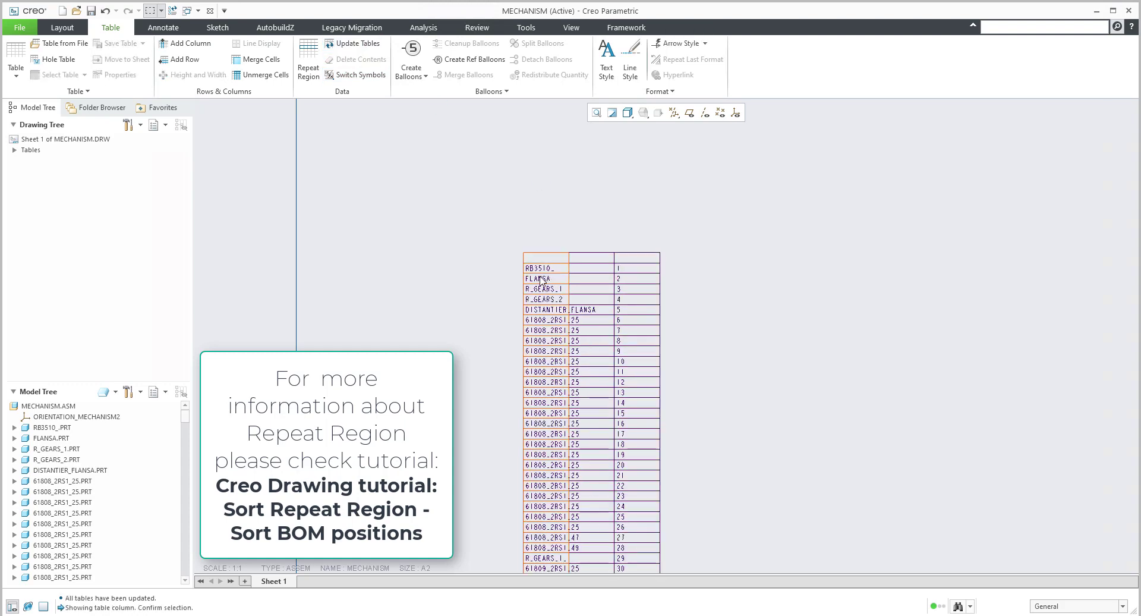
click(541, 281)
right_click(543, 279)
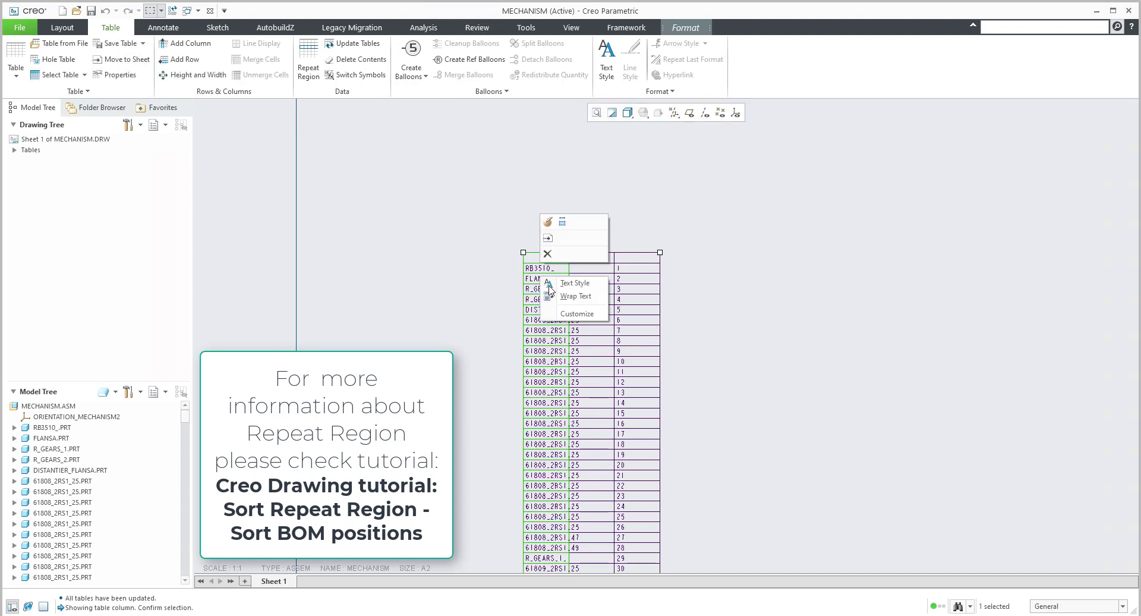
click(562, 223)
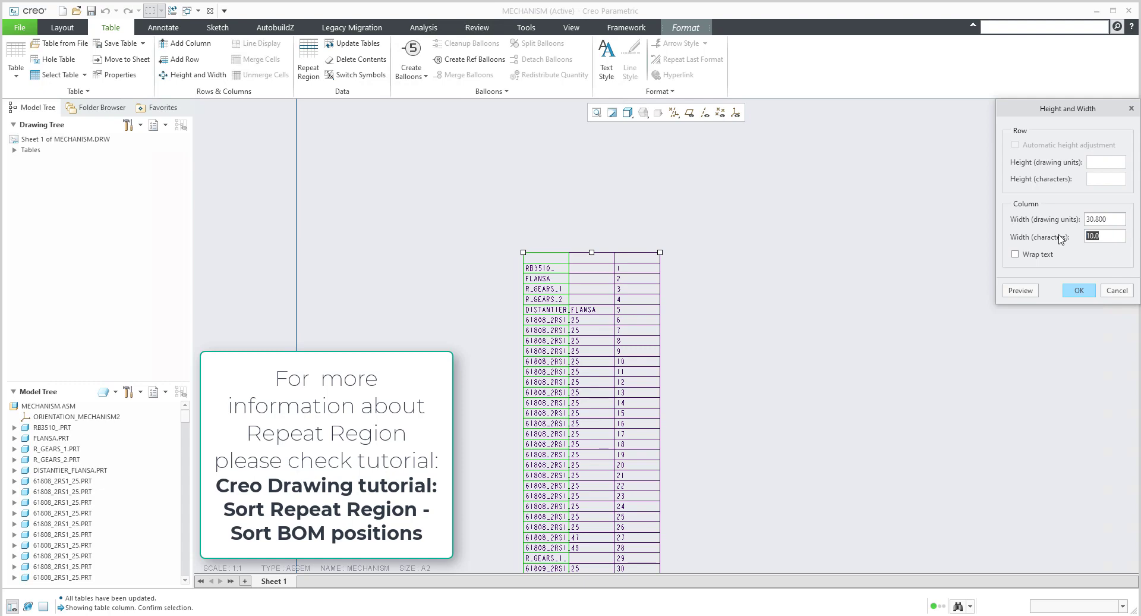
text(28)
click(1079, 290)
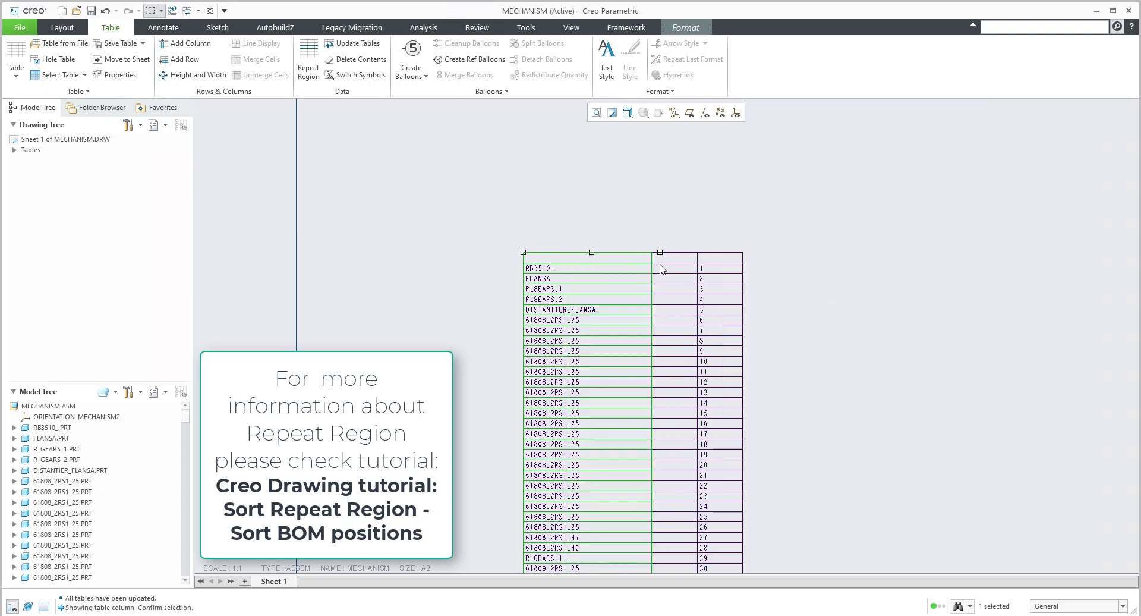
middle_drag(663, 263, 621, 171)
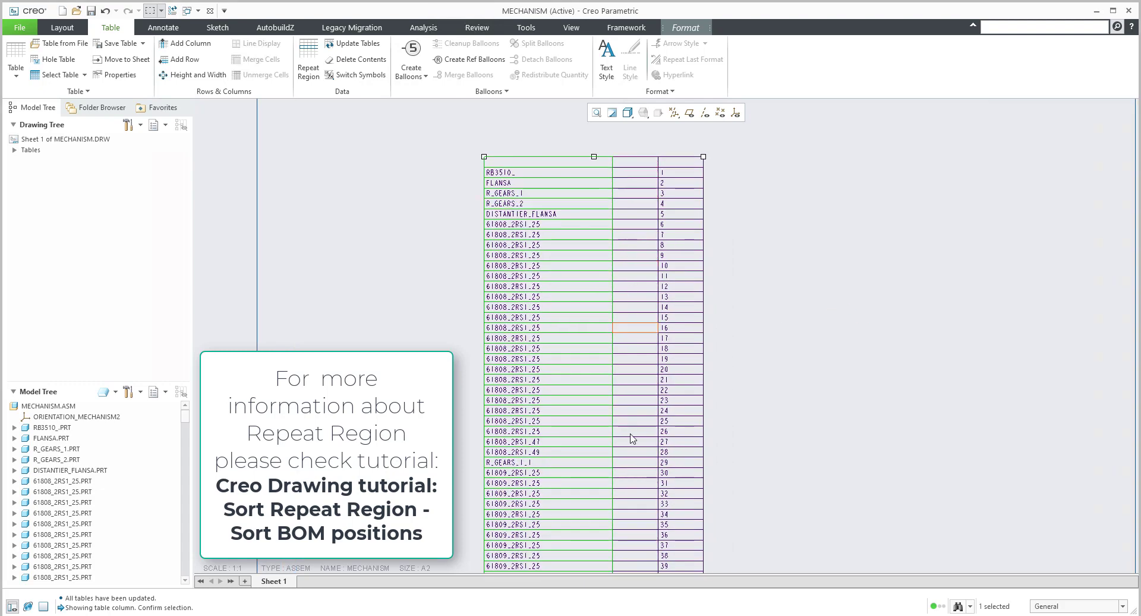
click(399, 248)
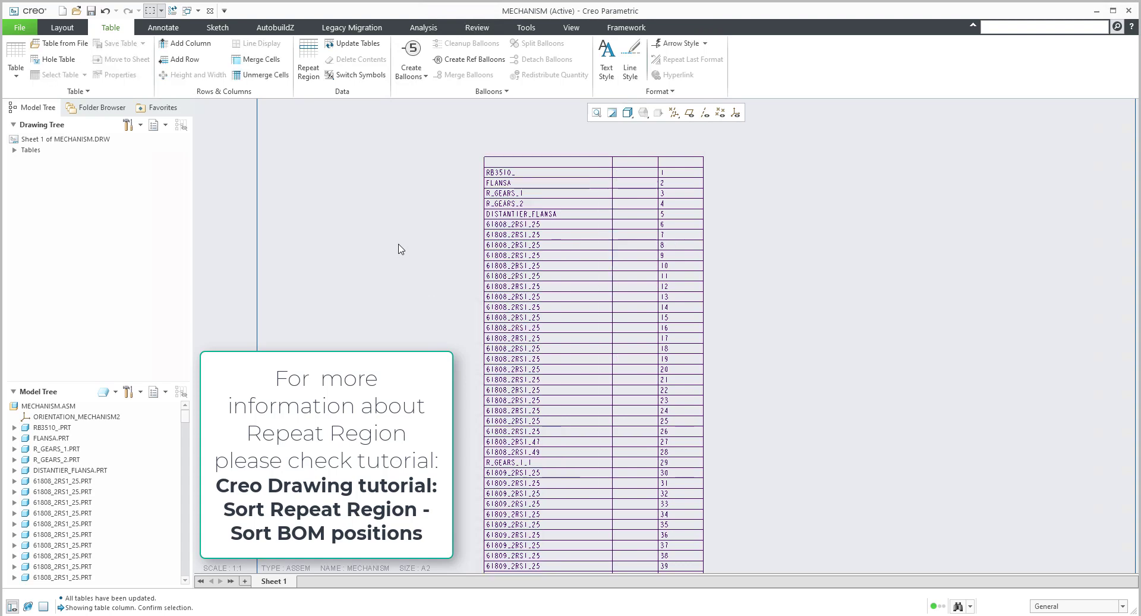
Set the repeat region attribute to No Dup/Level so duplicate parts merge with quantities.
click(310, 59)
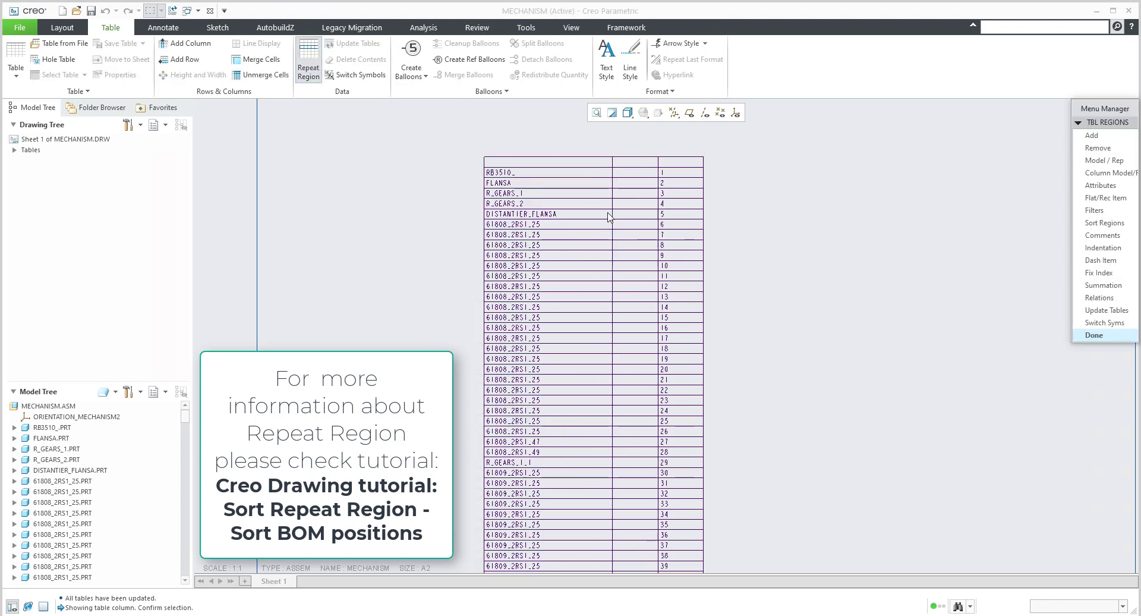
click(1093, 185)
click(639, 238)
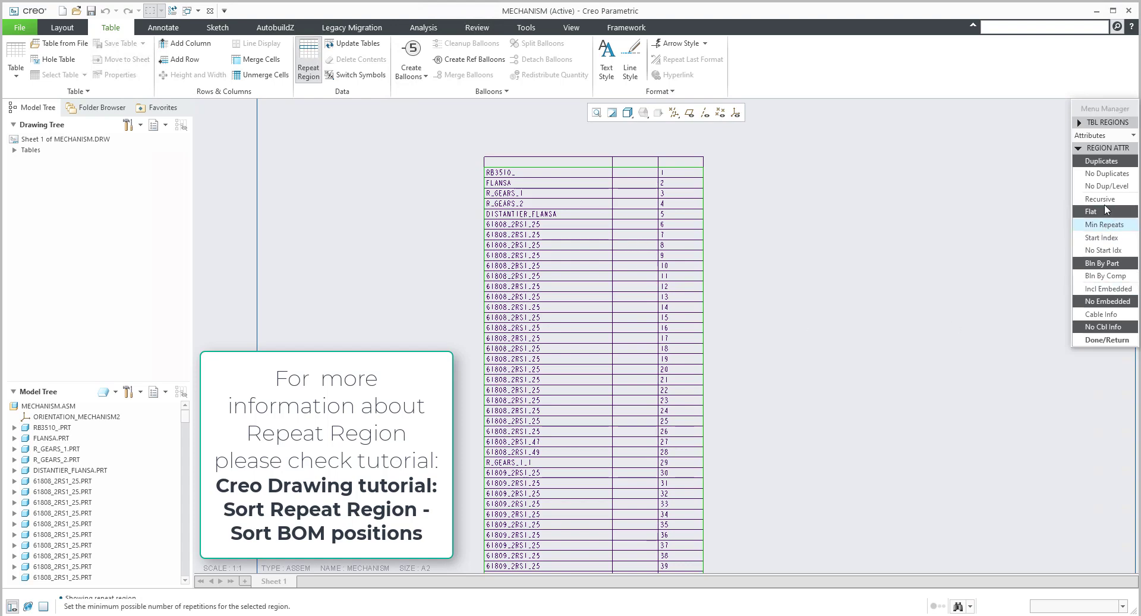
click(1105, 185)
click(1107, 339)
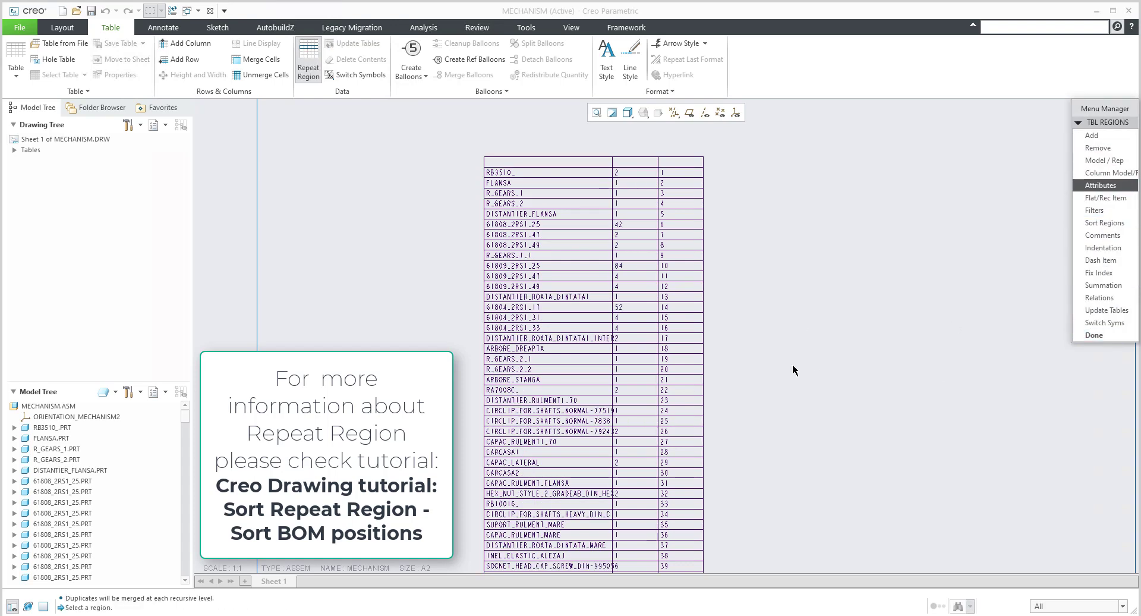
scroll(659, 318, down, 3)
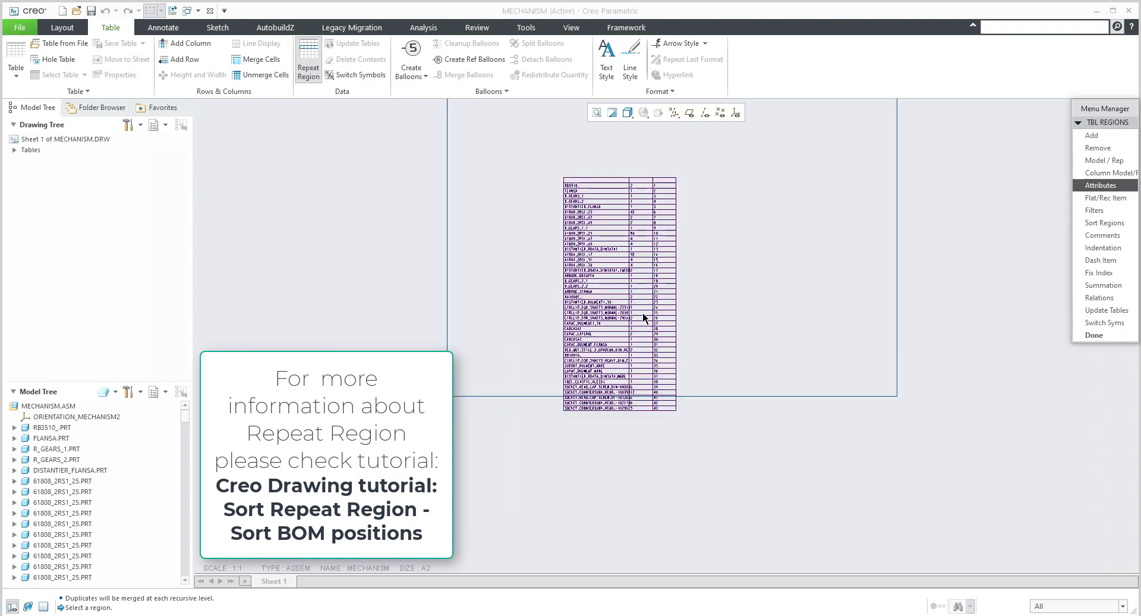
click(1095, 336)
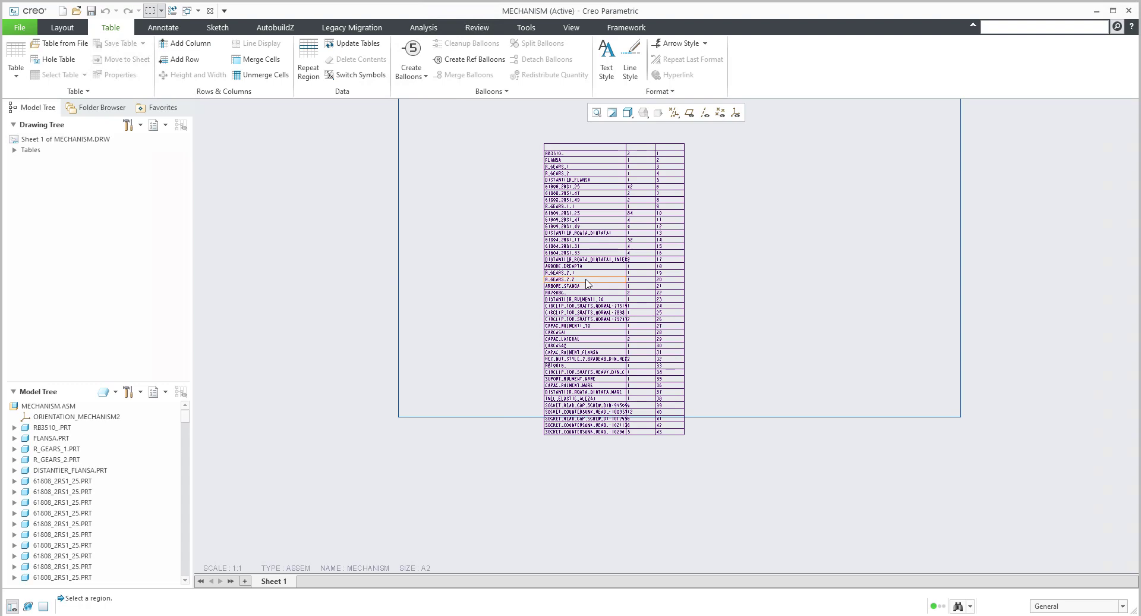
click(1059, 606)
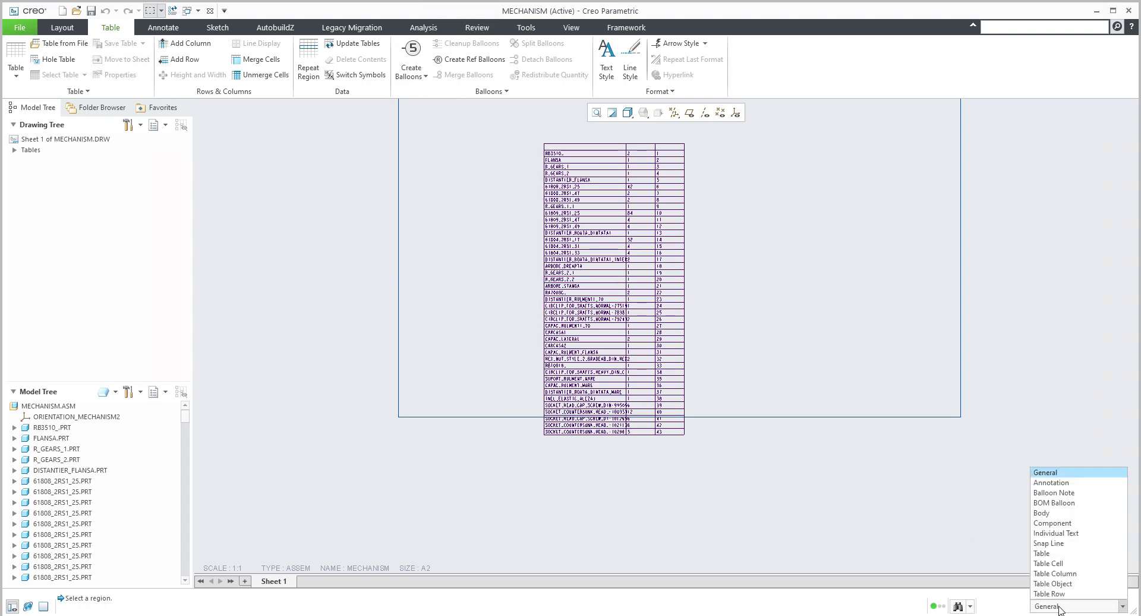
Using the Table selection filter, save the whole BOM table as a CSV file.
click(1041, 553)
click(614, 323)
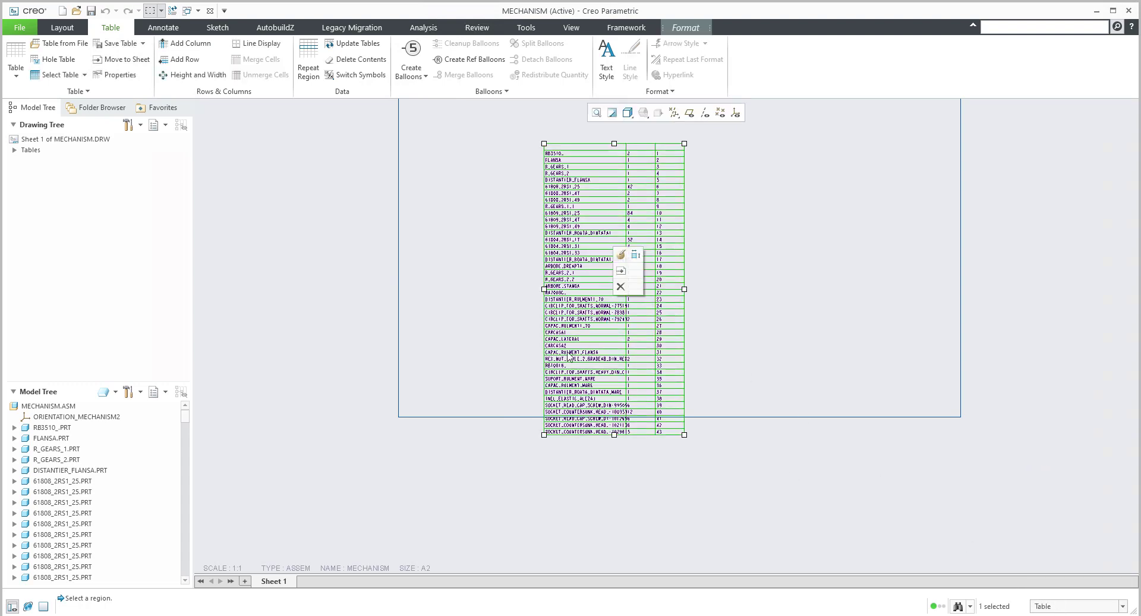
click(143, 43)
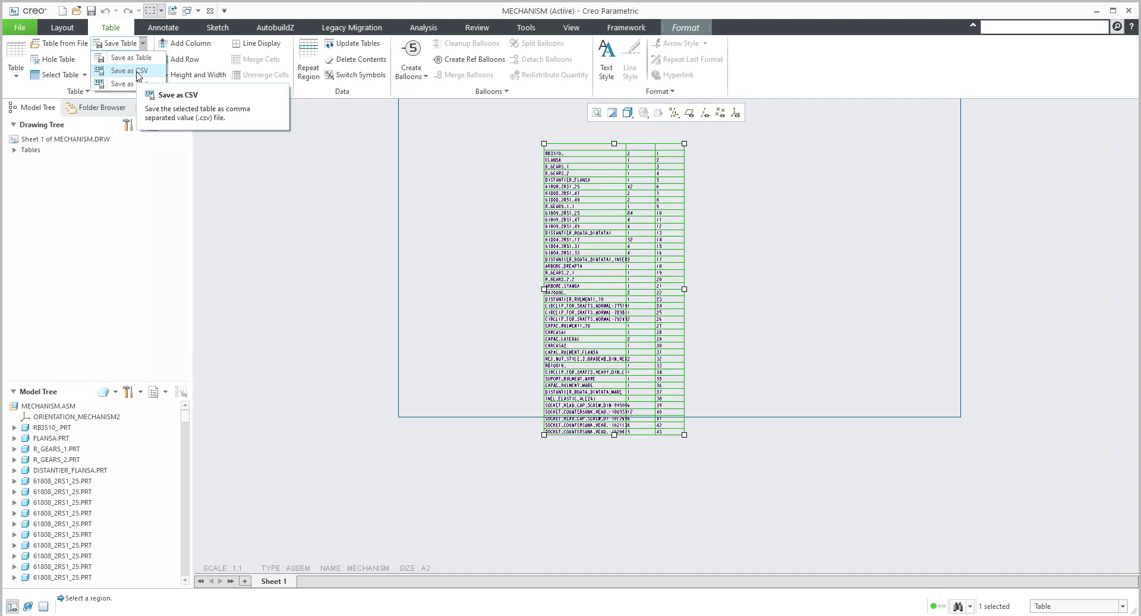
click(138, 71)
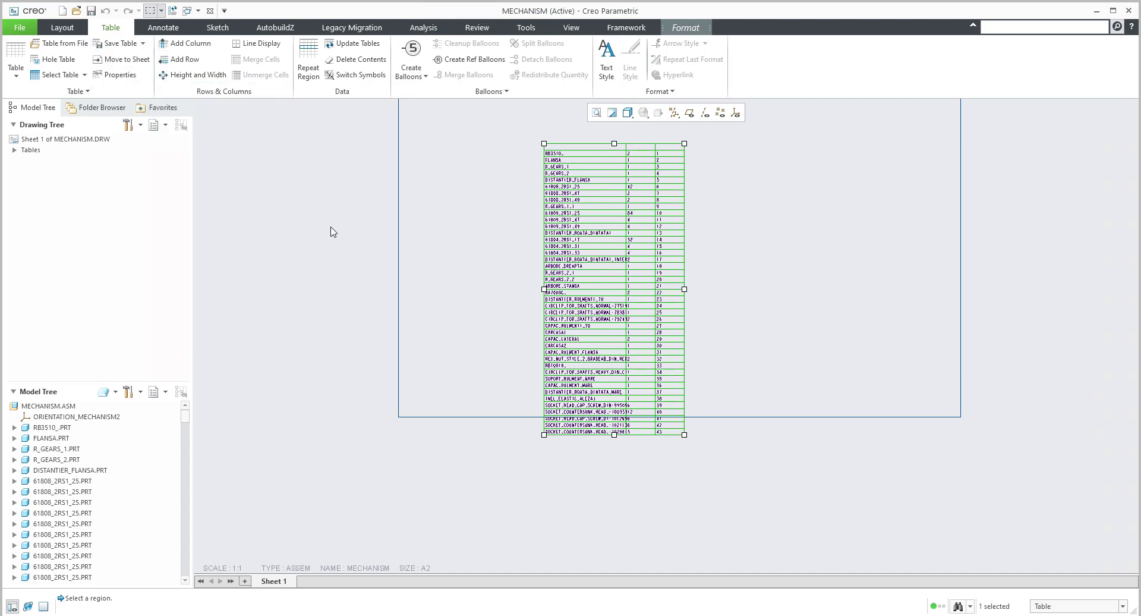
Bring up list.txt and set up Replace with the data-folder path prefix as the find text.
key(alt+Tab)
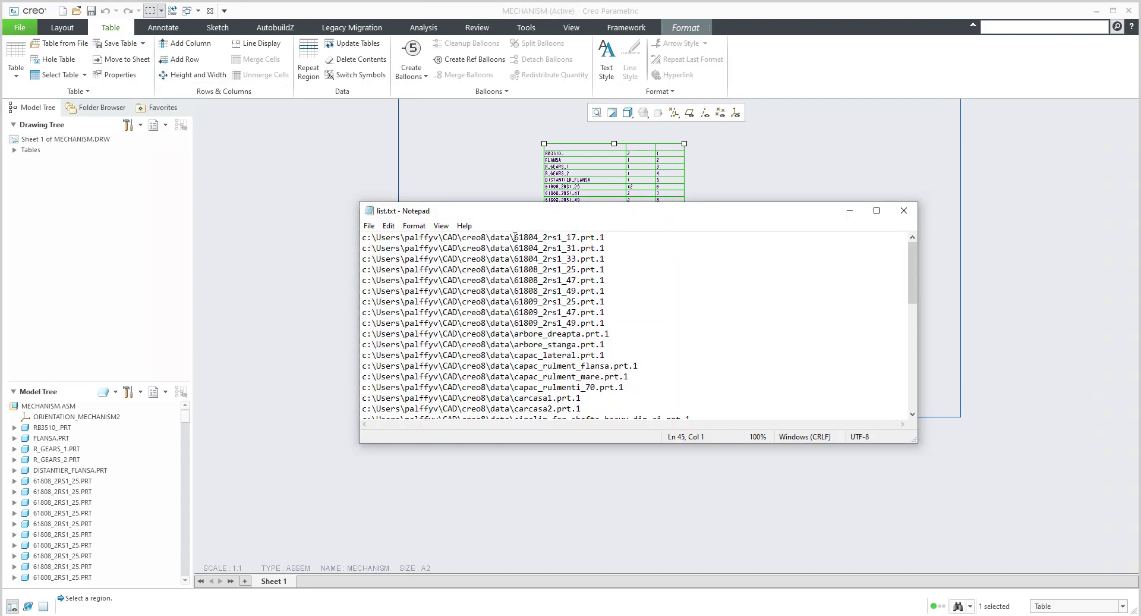
drag(515, 211, 524, 277)
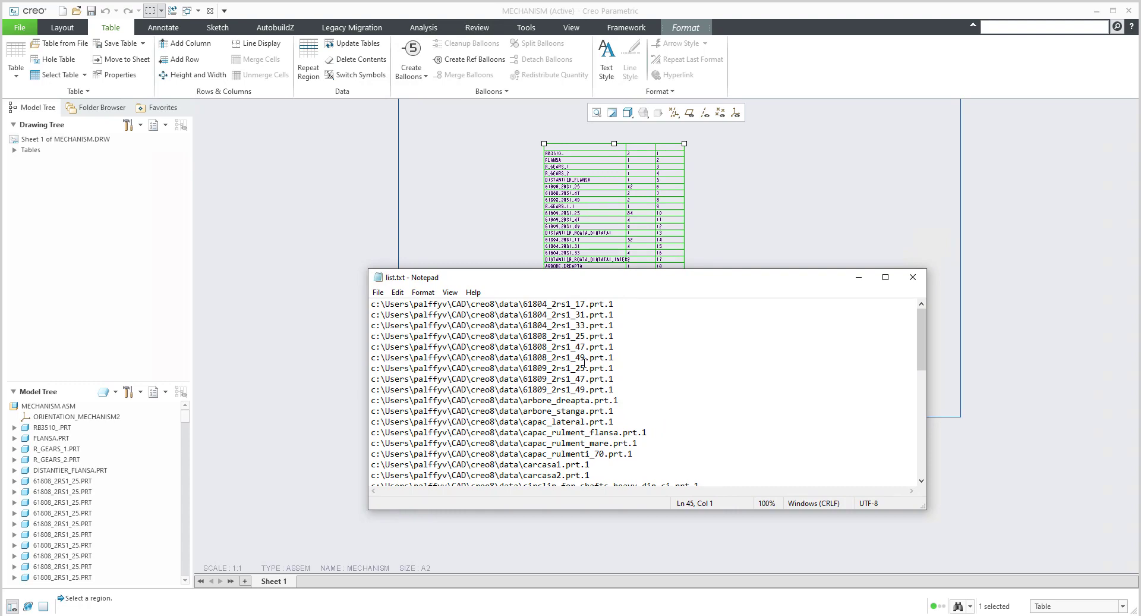
key(super+r)
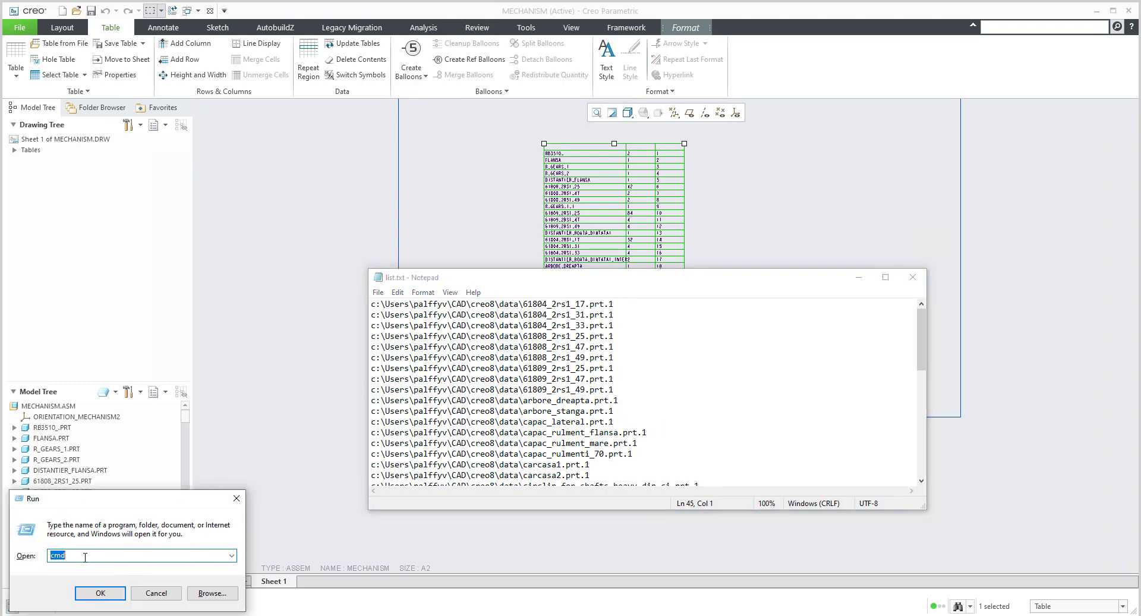
click(100, 593)
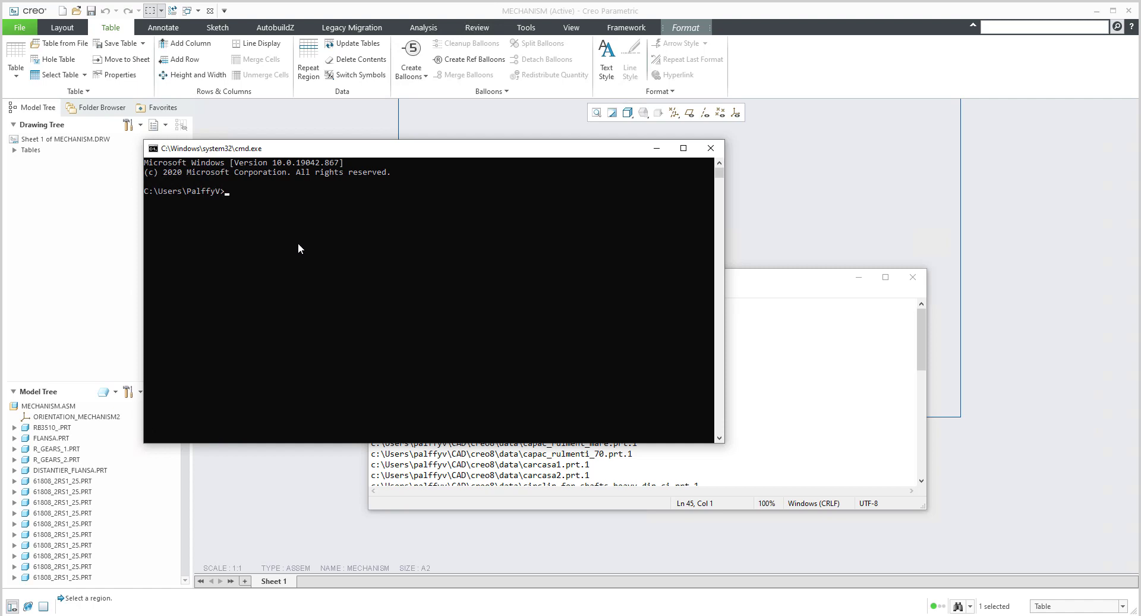
click(712, 148)
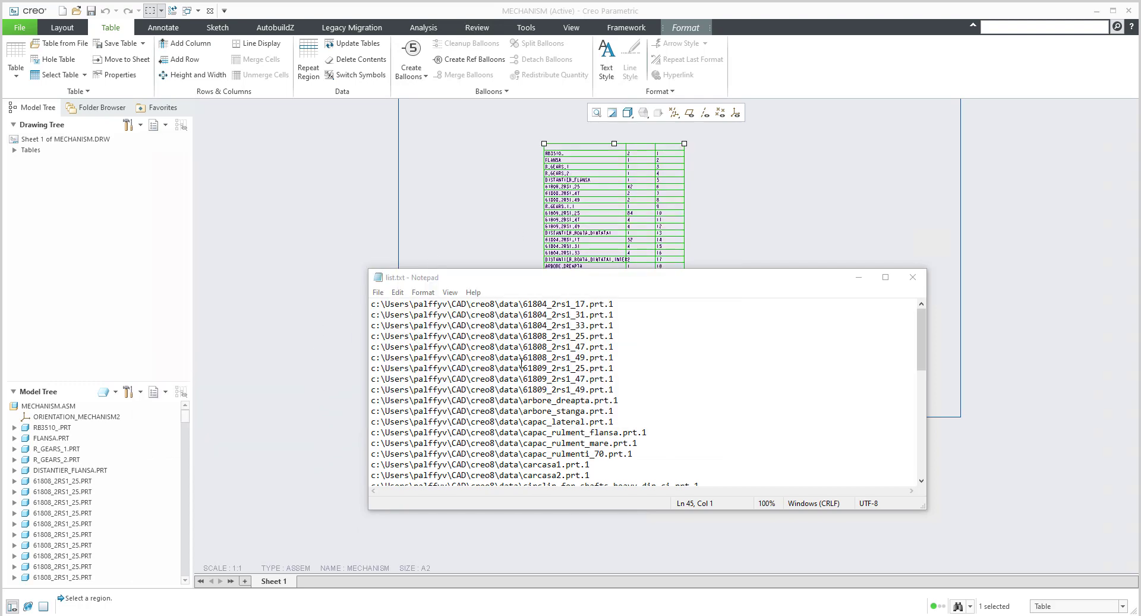
drag(525, 304, 326, 295)
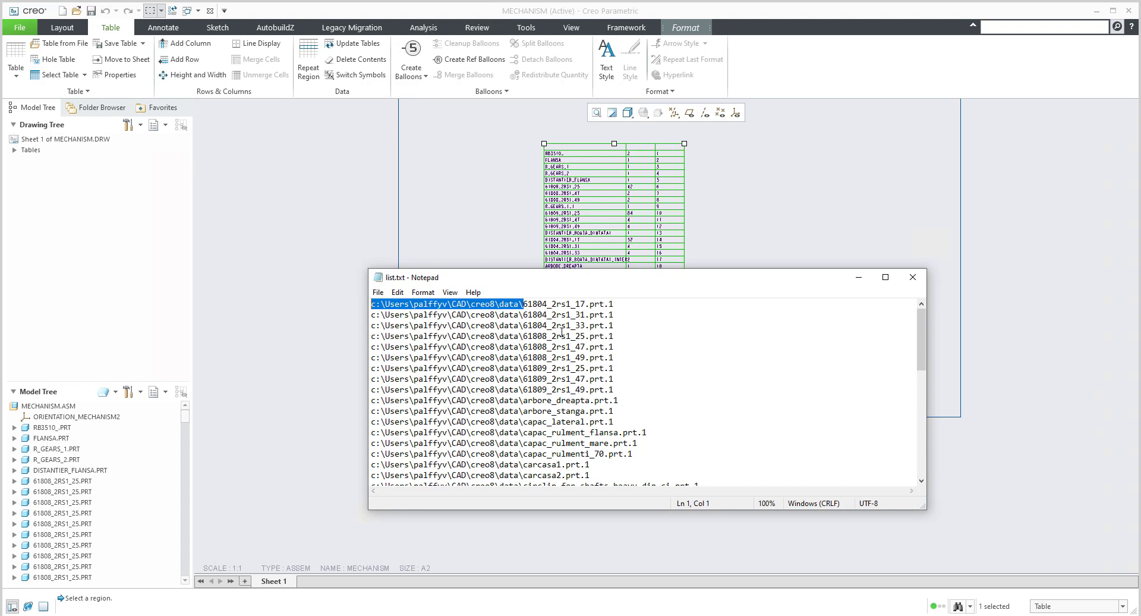
key(ctrl+h)
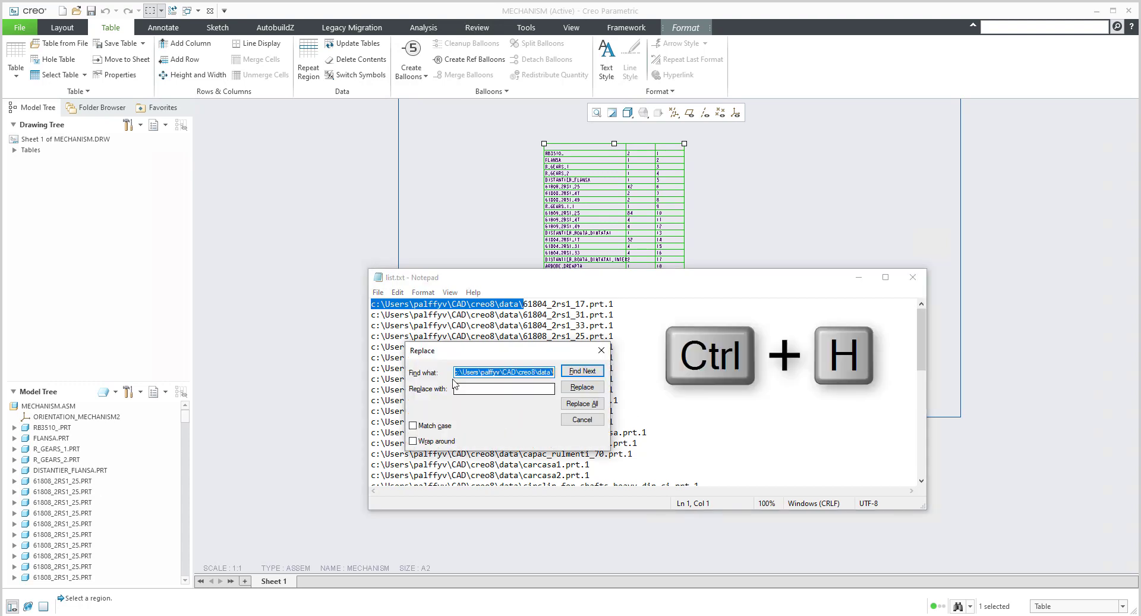
Strip the folder path from every list.txt line, select all part names, and return to the generator.
click(594, 406)
click(602, 350)
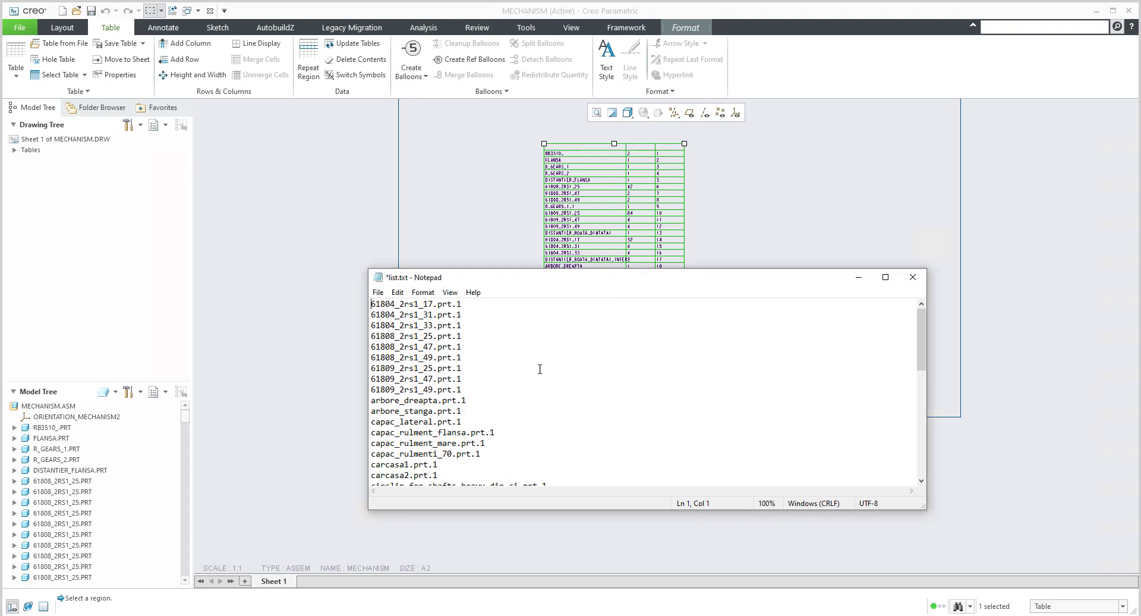
drag(517, 279, 613, 199)
scroll(622, 364, down, 10)
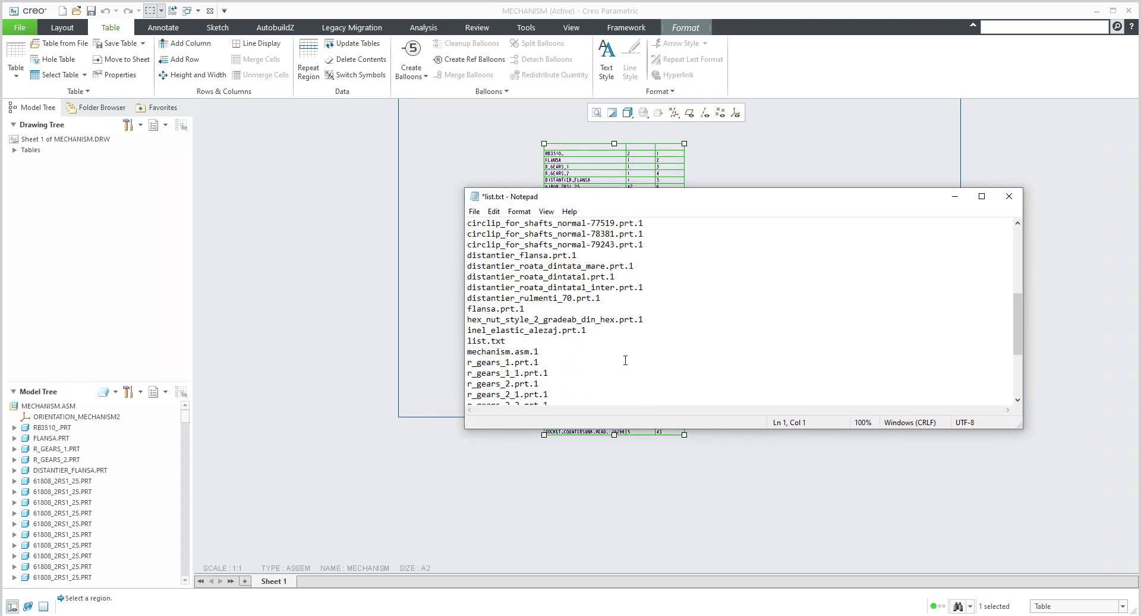
scroll(624, 360, up, 10)
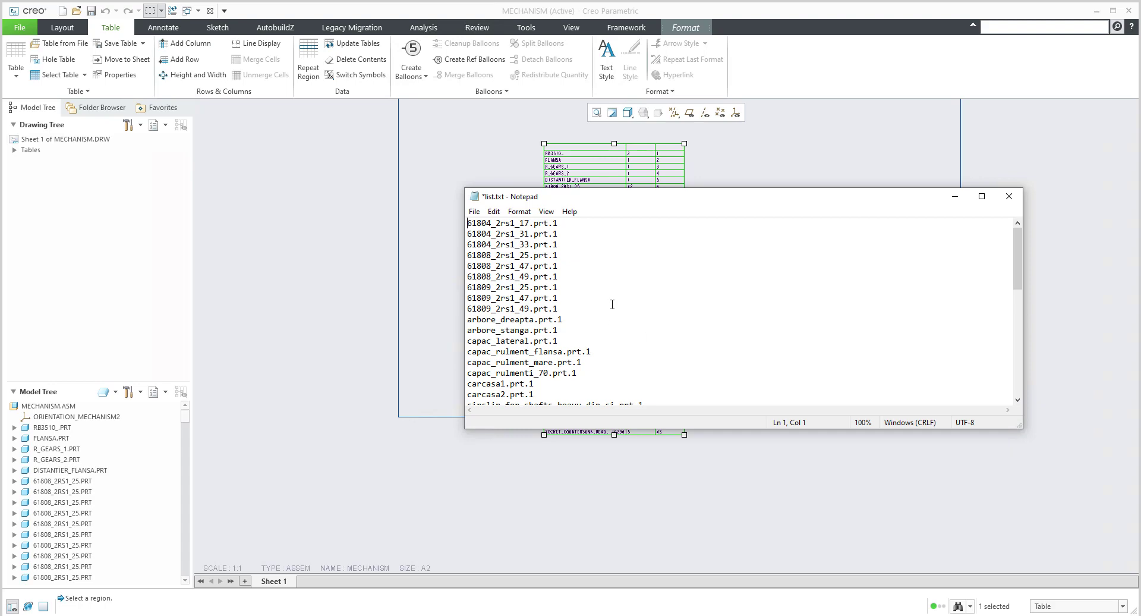
key(ctrl+a)
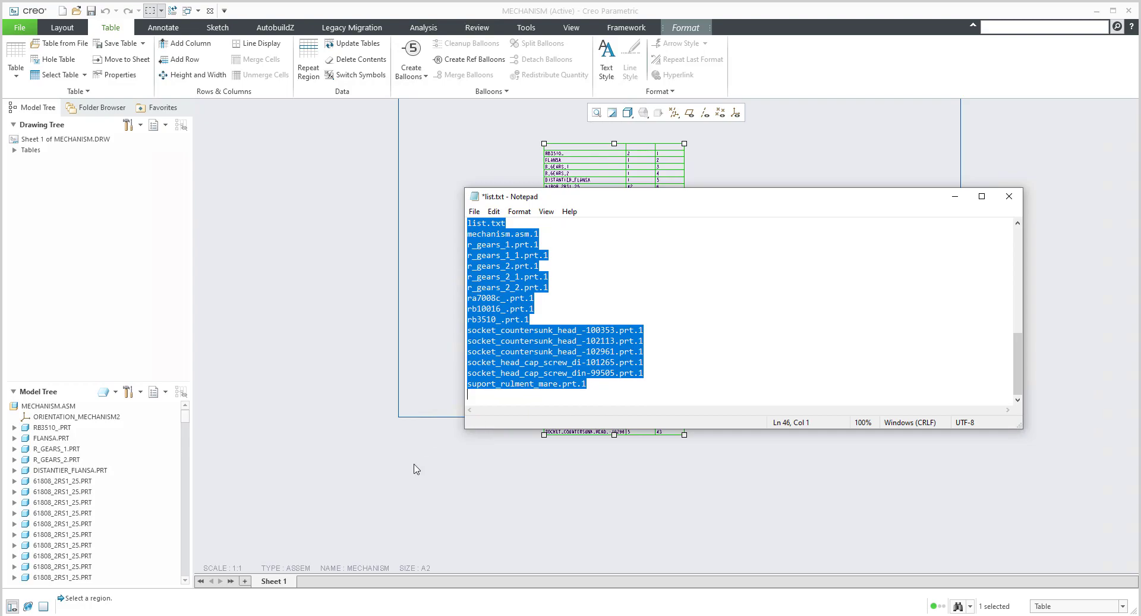
key(alt+Tab)
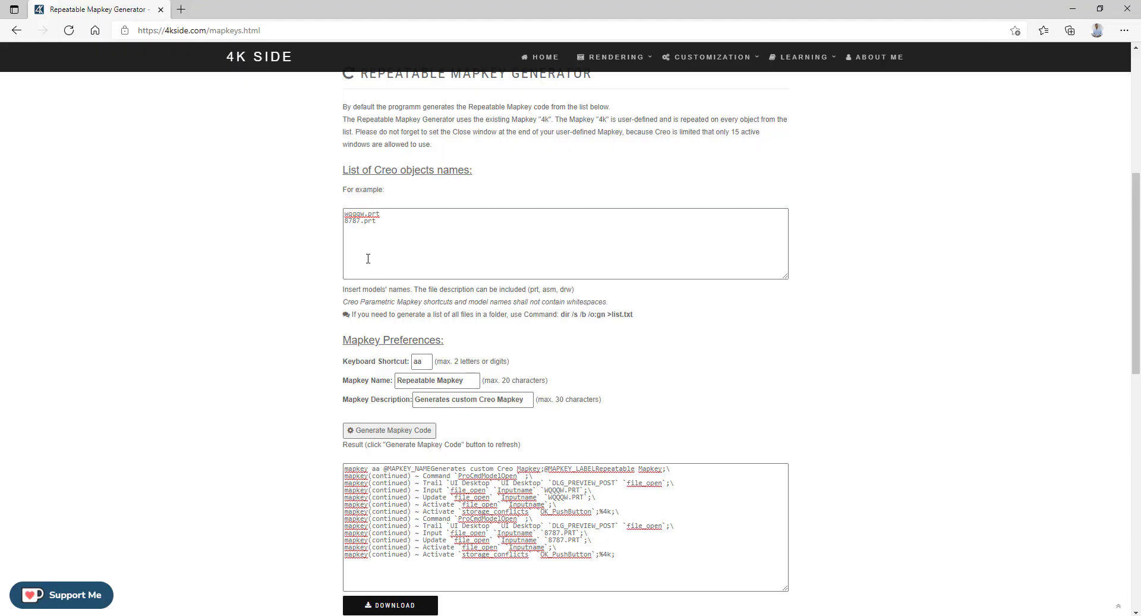
Replace the generator's example object names with the pasted mechanism part list.
click(368, 258)
key(ctrl+a)
key(ctrl+v)
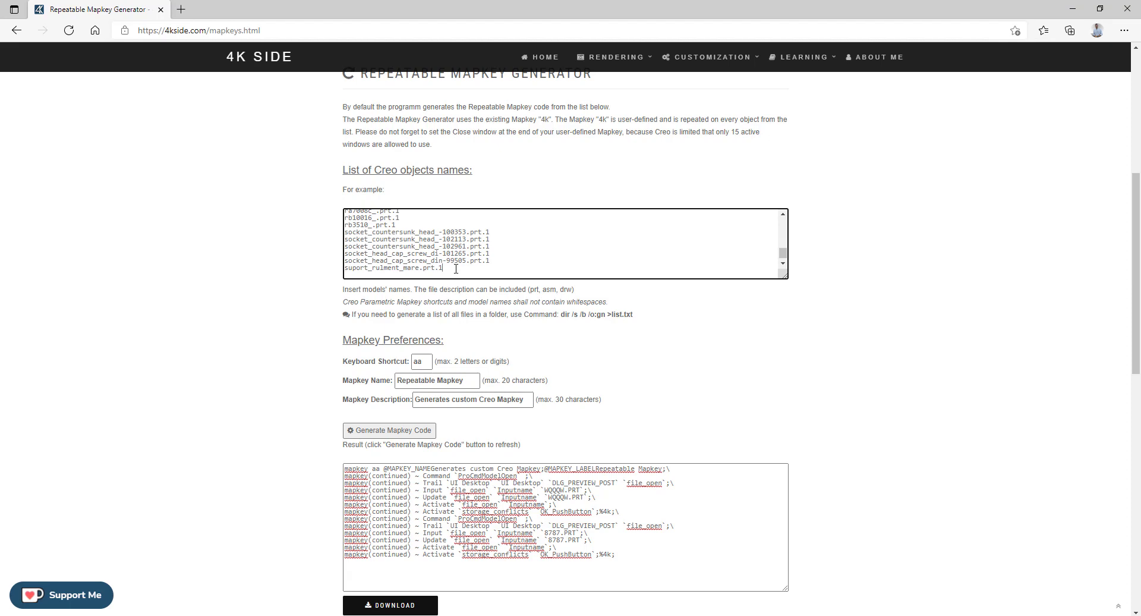
scroll(456, 268, up, 1)
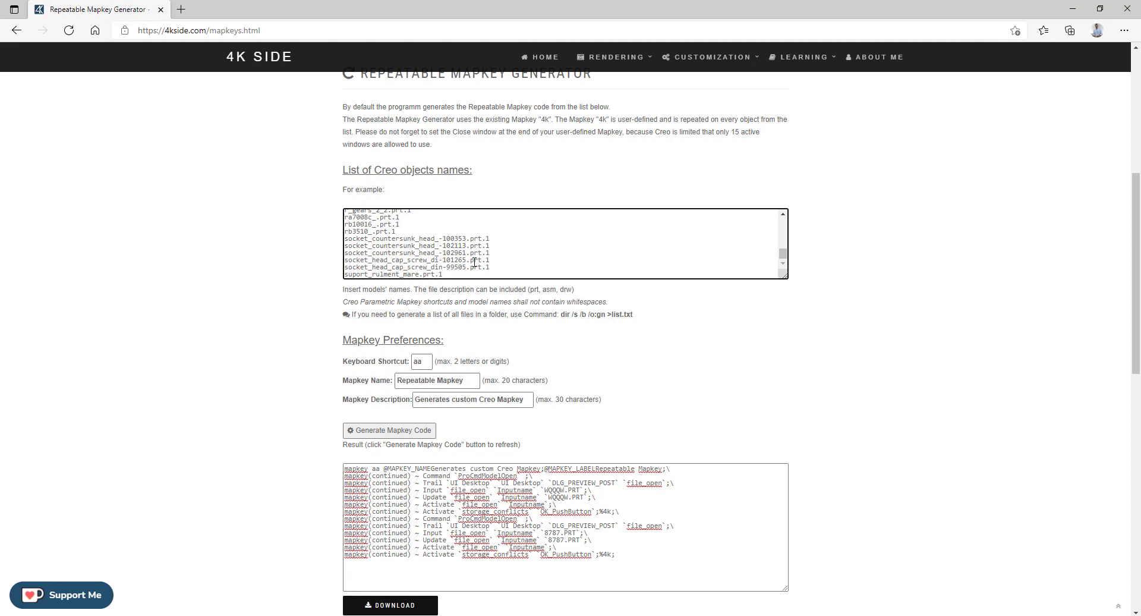
Set the shortcut to aa, generate the mapkey code, and download the file.
double_click(423, 362)
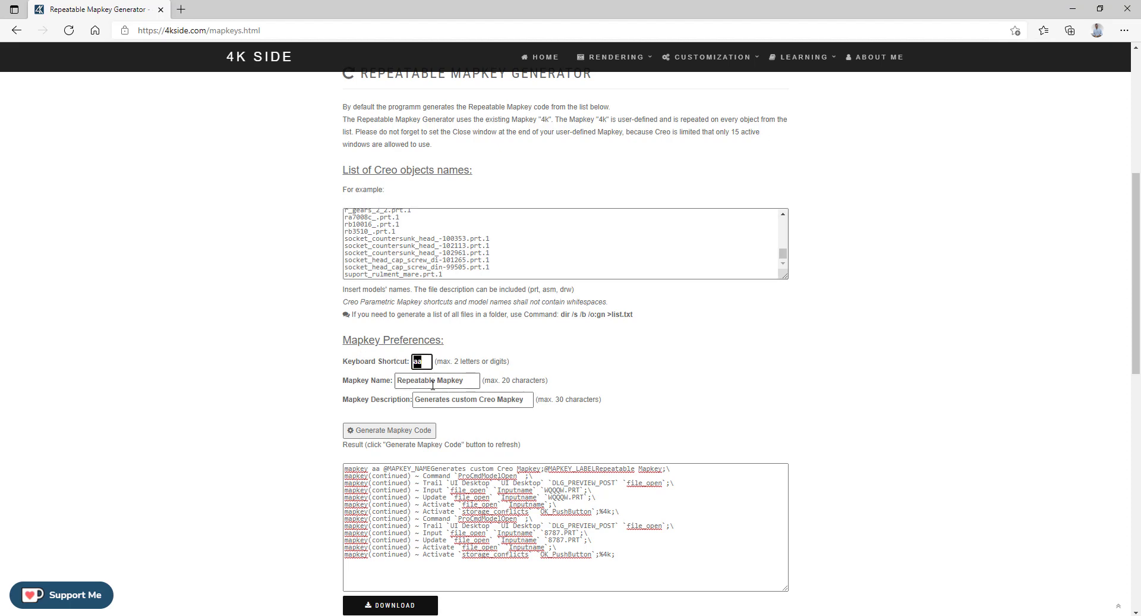
text(rr)
double_click(422, 363)
text(aa)
click(413, 432)
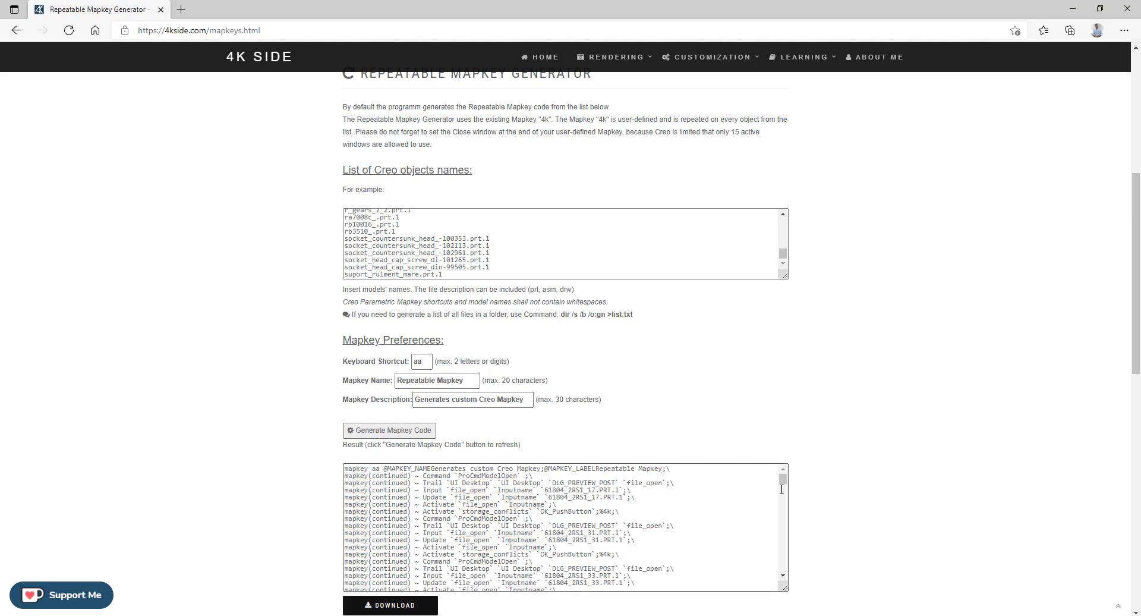
drag(784, 483, 781, 582)
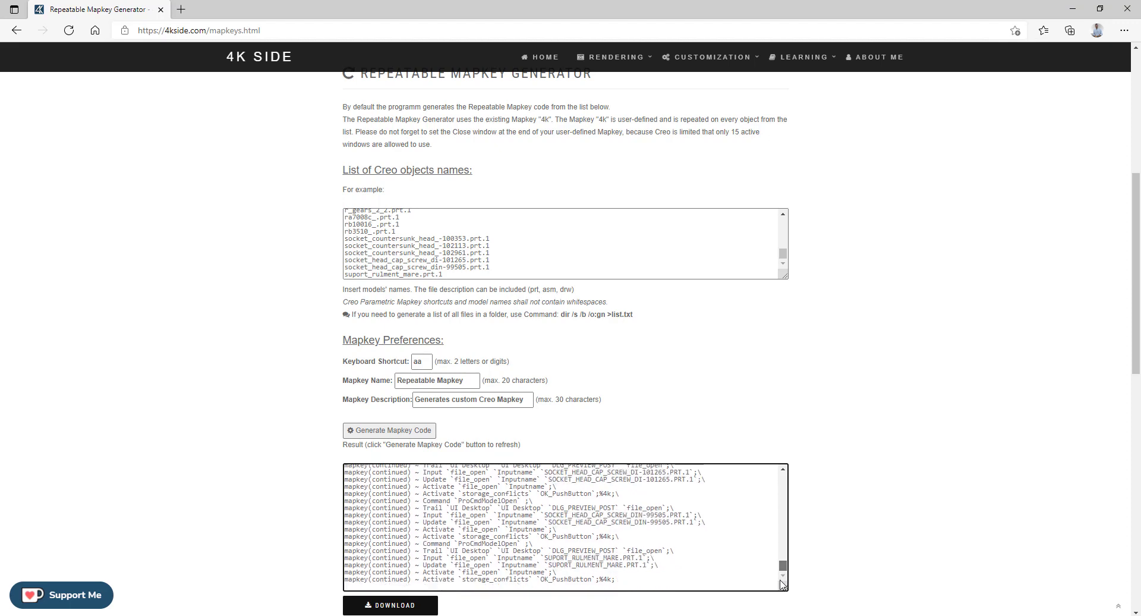
click(399, 606)
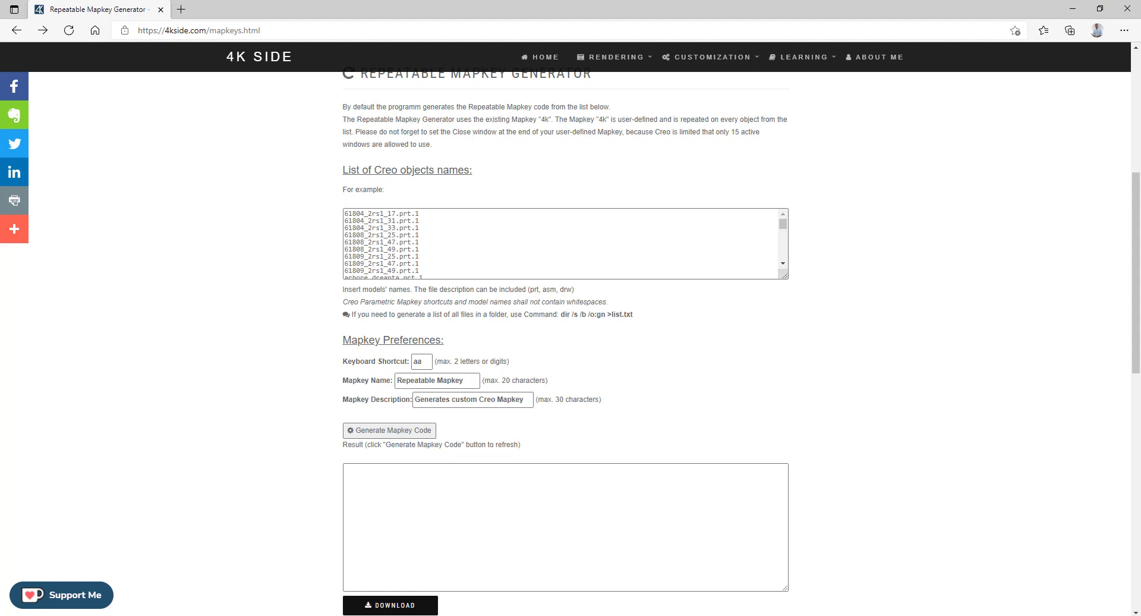
Close the MECHANISM assembly in Creo and erase it from session.
click(297, 585)
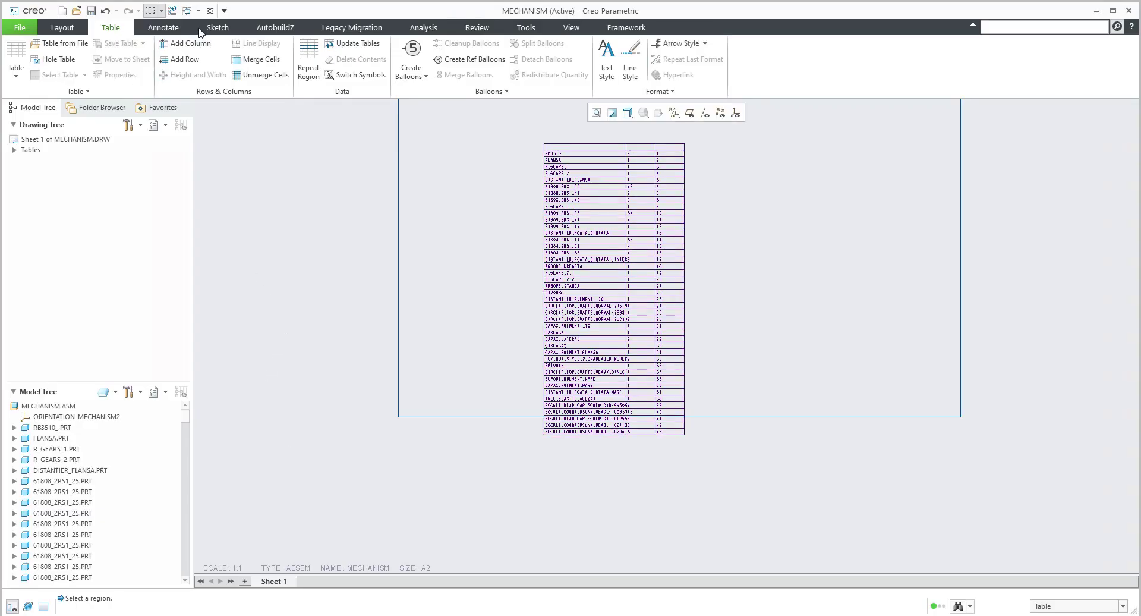
key(alt+Tab)
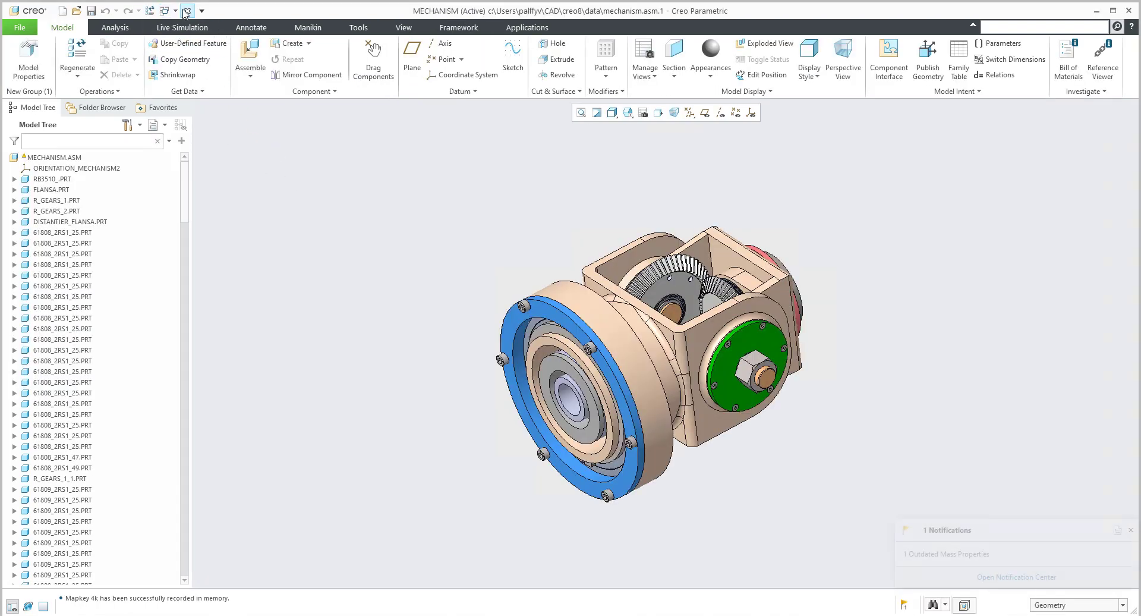
click(186, 11)
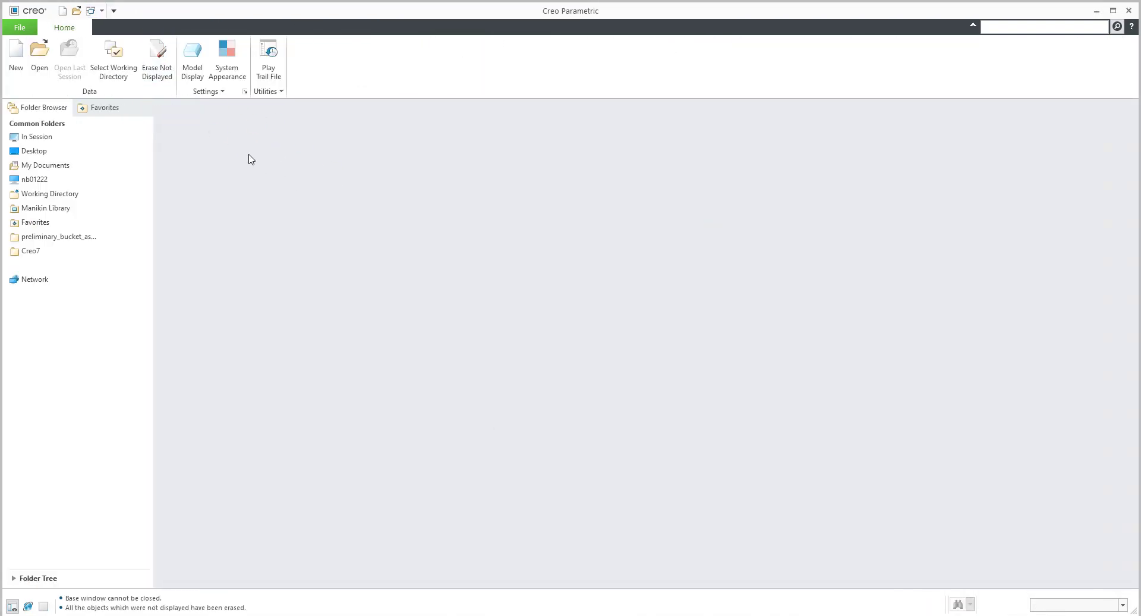
Set the working directory to the creo8 data folder and show the configuration options table.
click(113, 56)
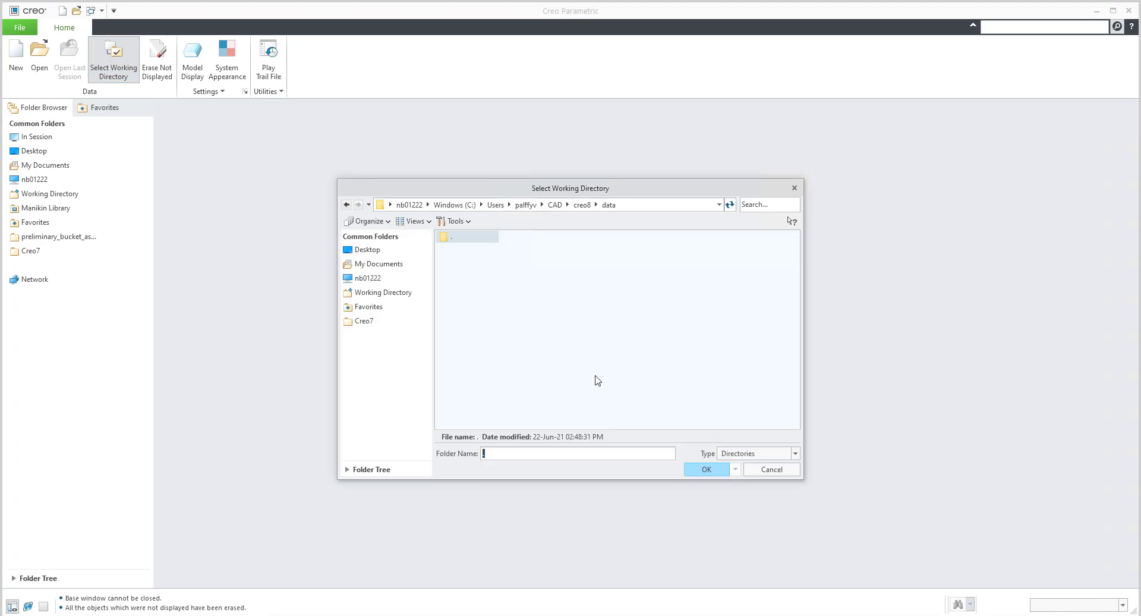
click(609, 205)
click(707, 469)
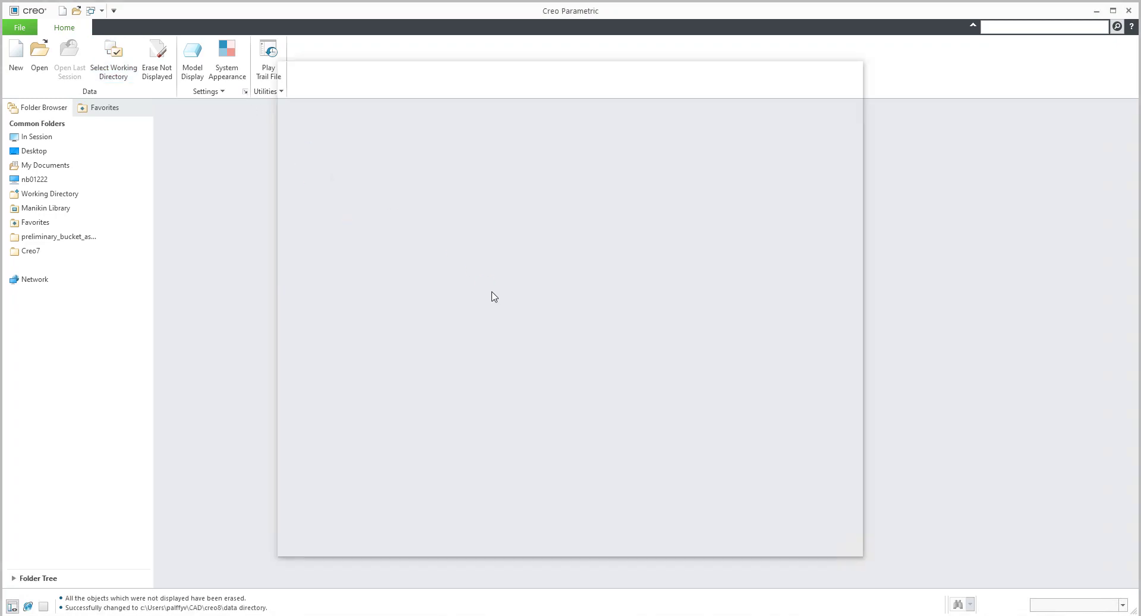
click(330, 333)
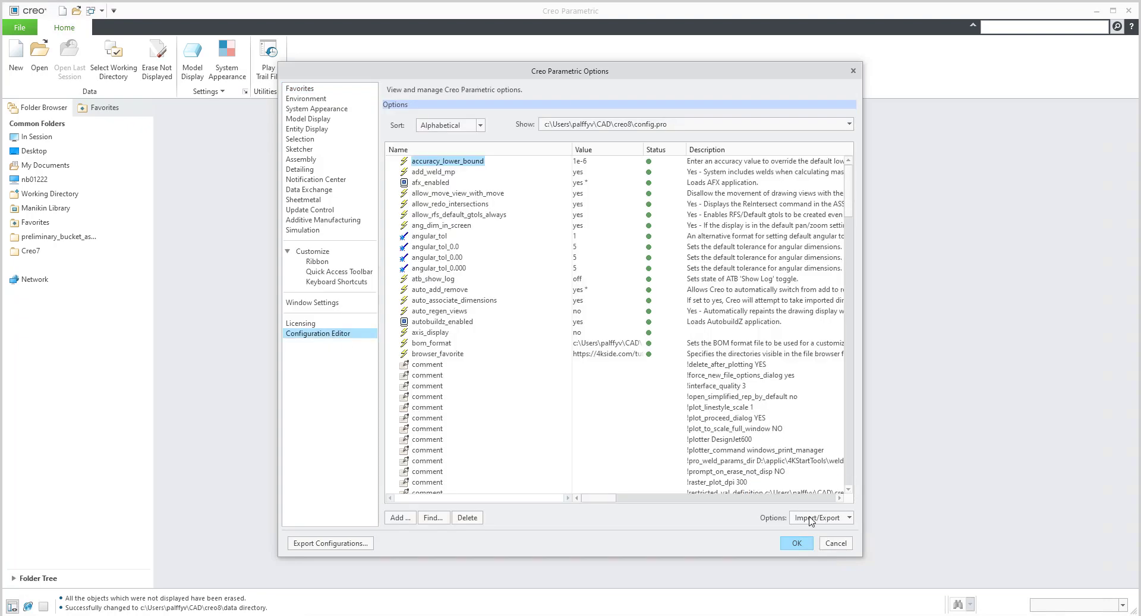
Import Creo_RepeatableMapkey.pro as a configuration file to load its aa mapkey.
click(811, 521)
click(796, 536)
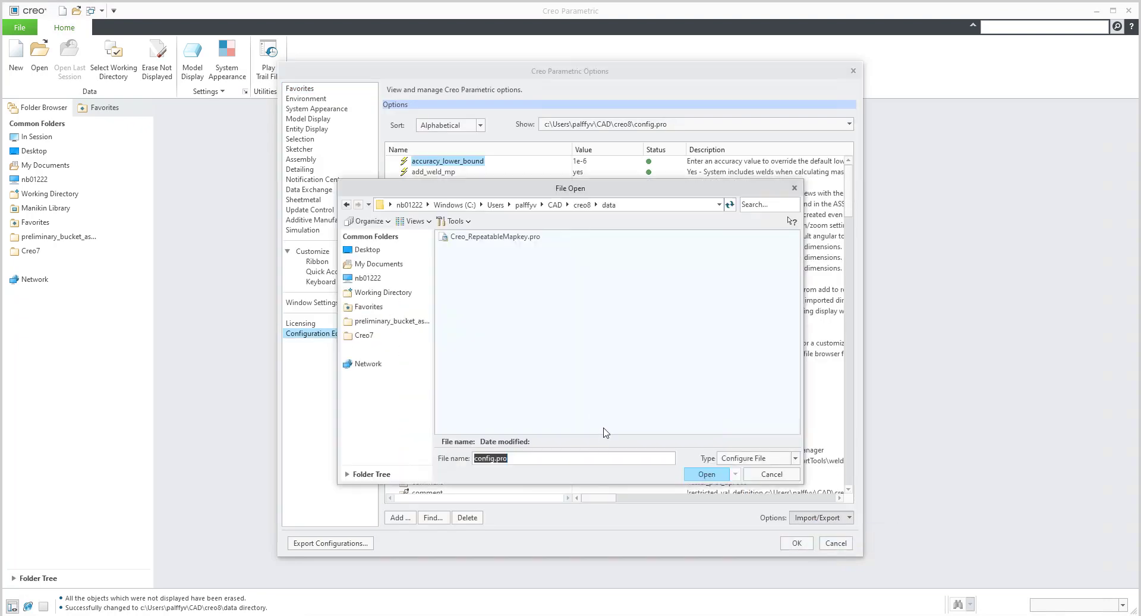
double_click(486, 238)
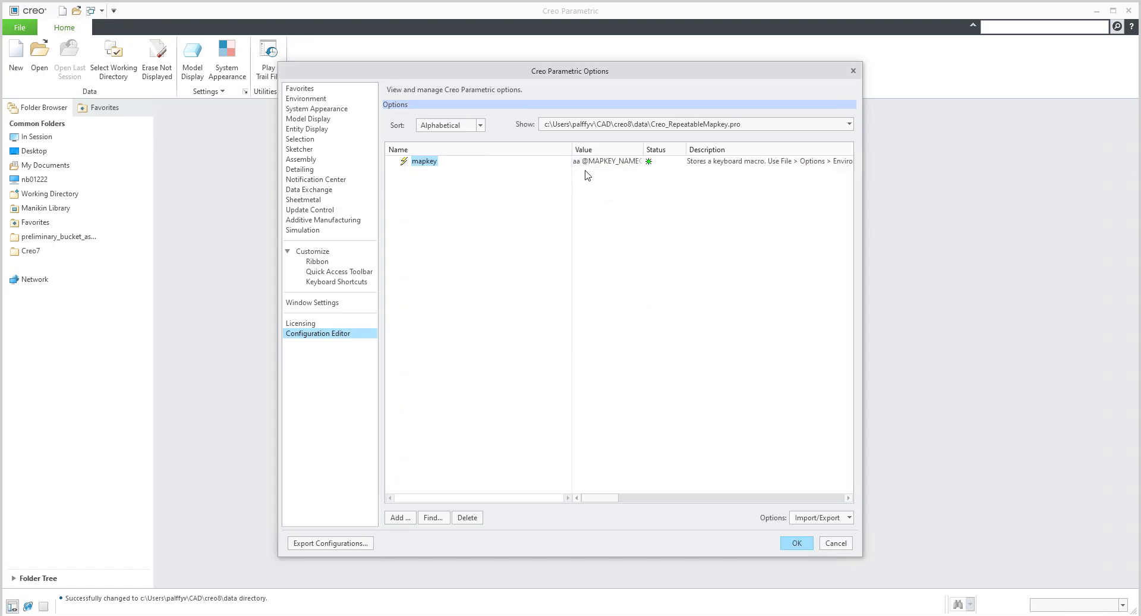
click(797, 544)
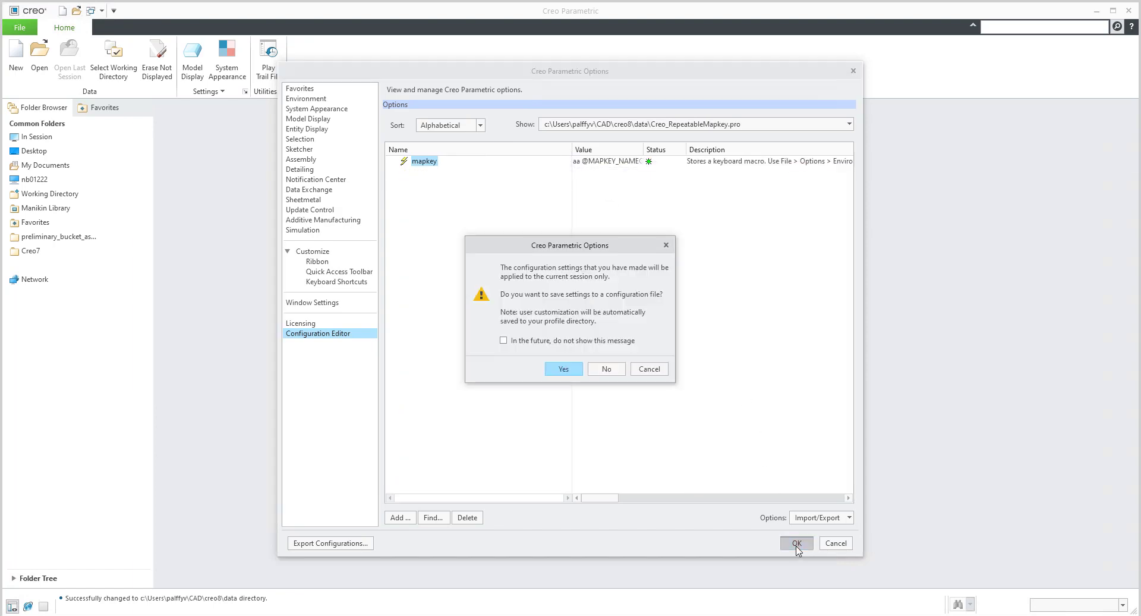
Decline saving to a configuration file, applying the aa mapkey for this session only.
click(607, 373)
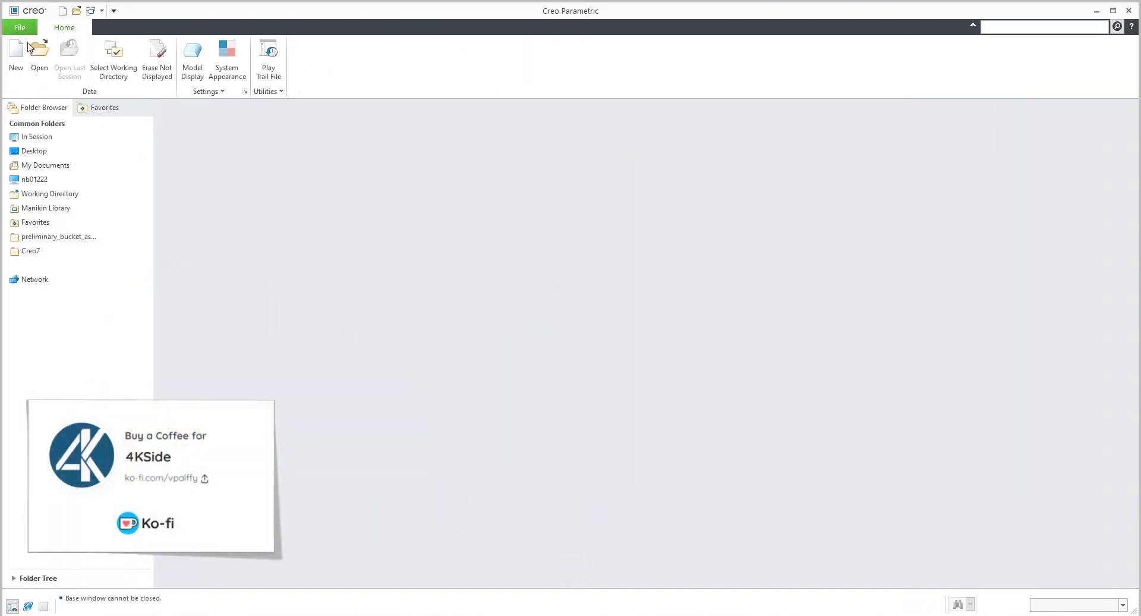
Open part 61808_2rs1_47.prt and verify its WEB parameter reads 4kside.com.
click(41, 56)
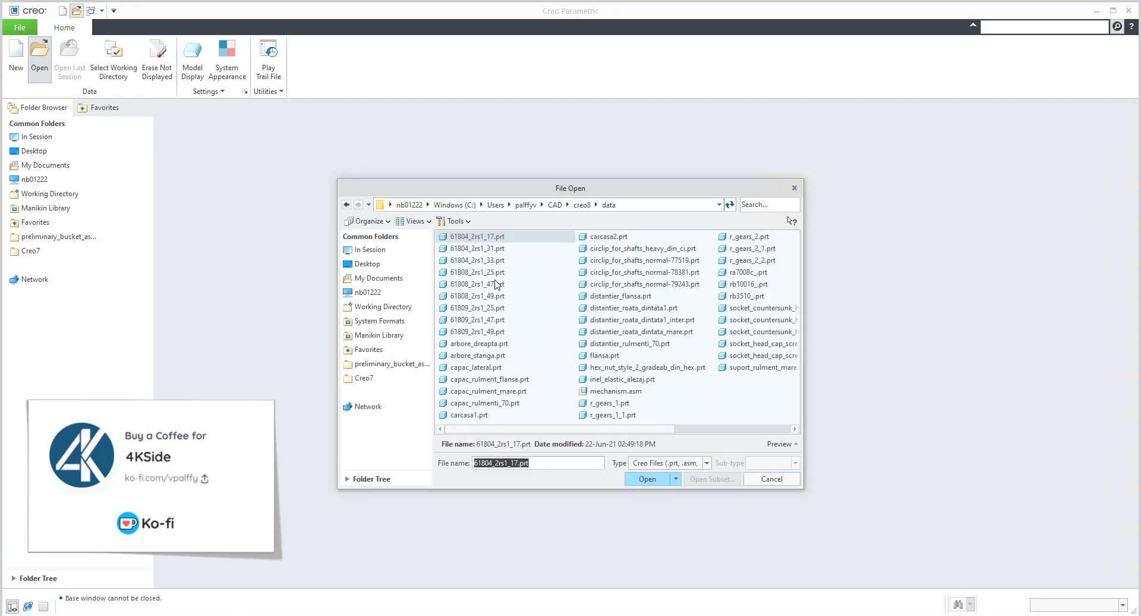
double_click(475, 284)
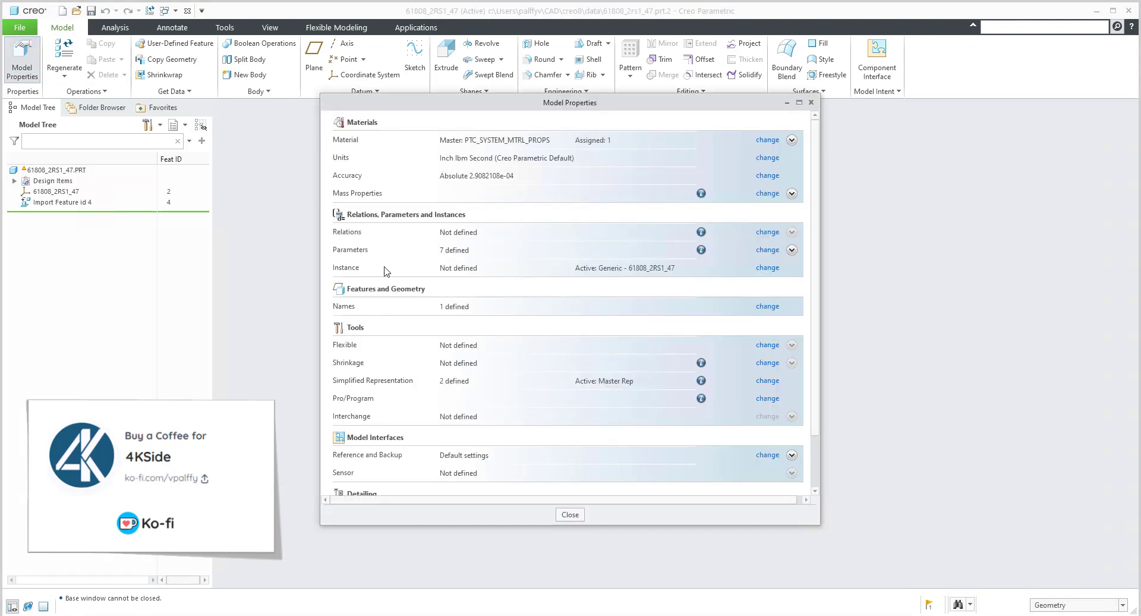
click(766, 250)
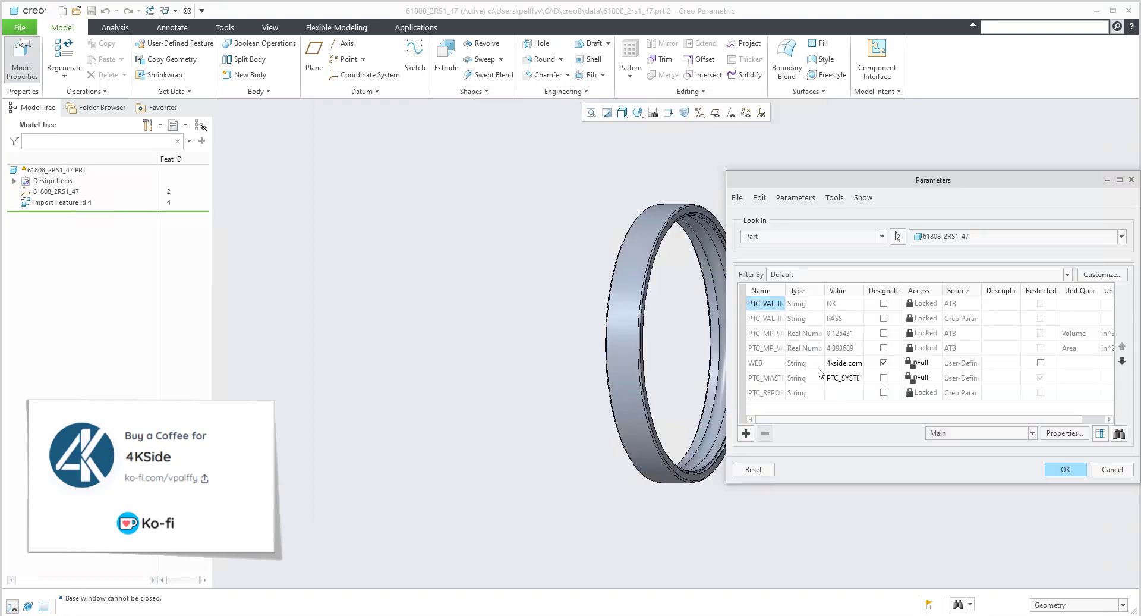
click(1062, 471)
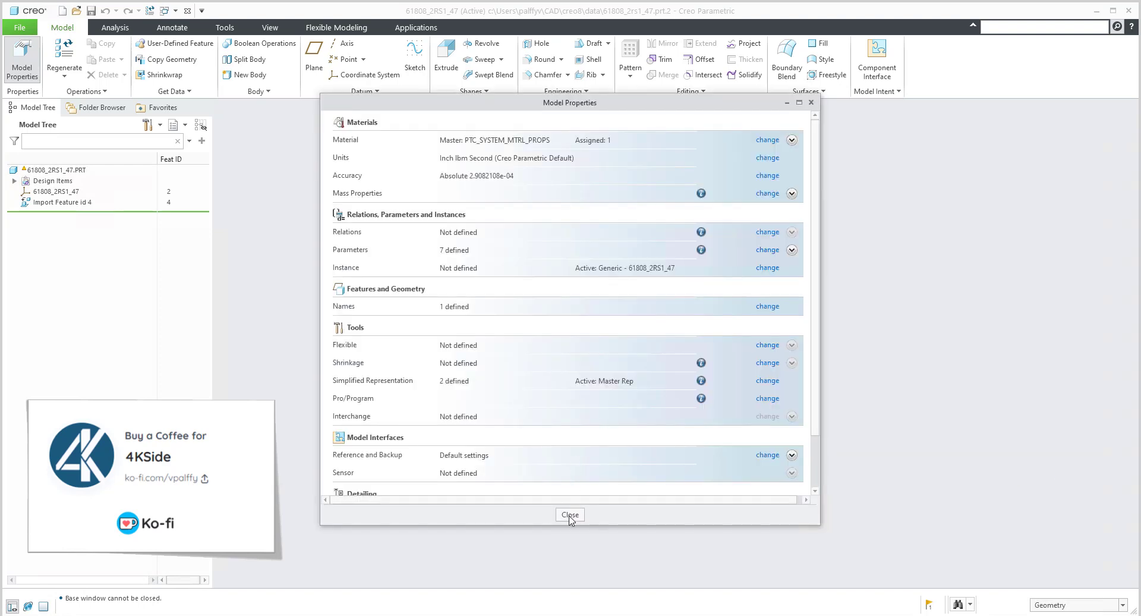
click(570, 515)
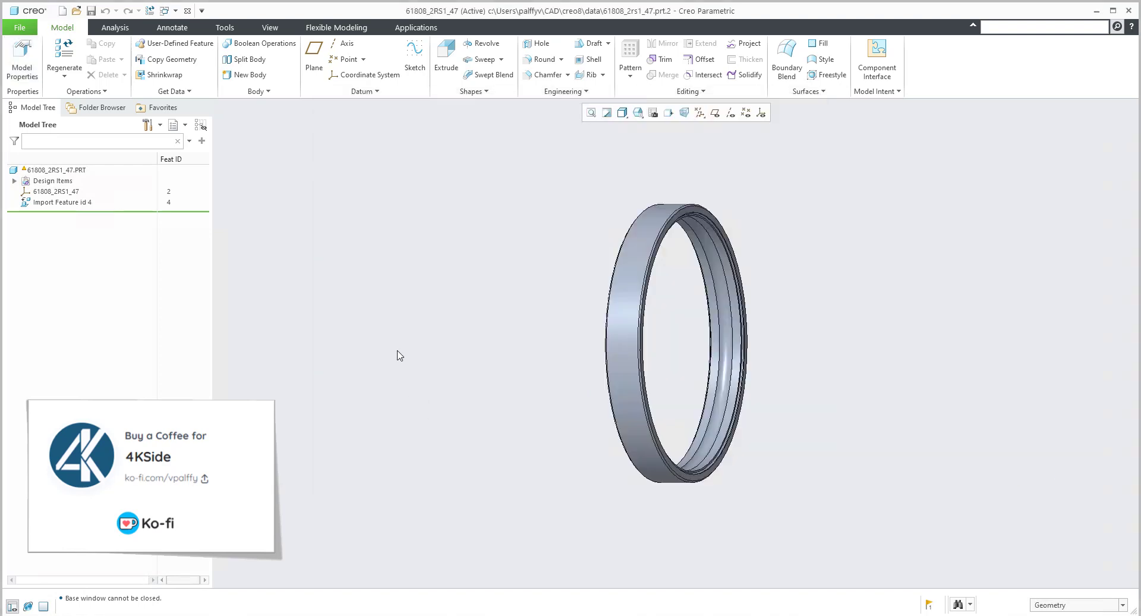